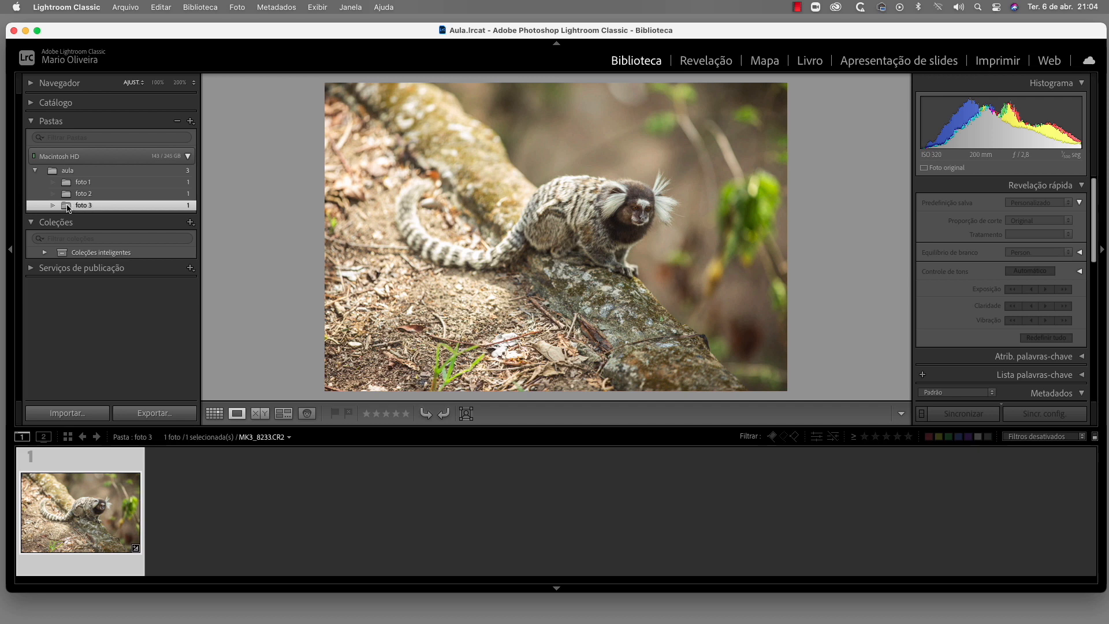
Step: Move the foto 3 folder into foto 1 and check the new structure on disk by opening foto 1 in Finder
left_click_drag(67, 208, 91, 185)
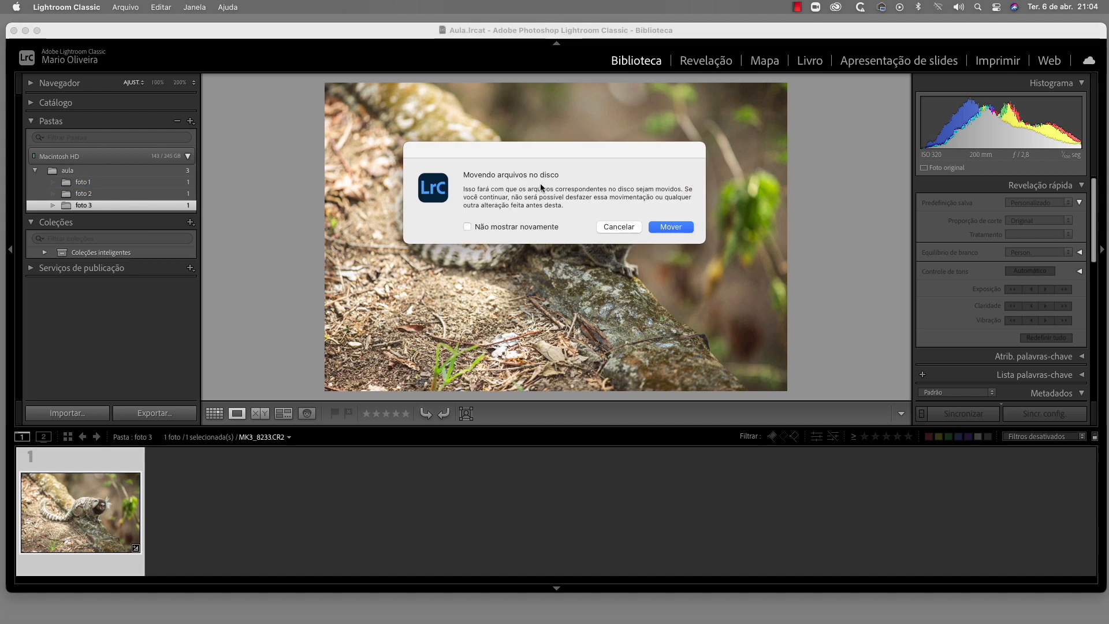
left_click(677, 227)
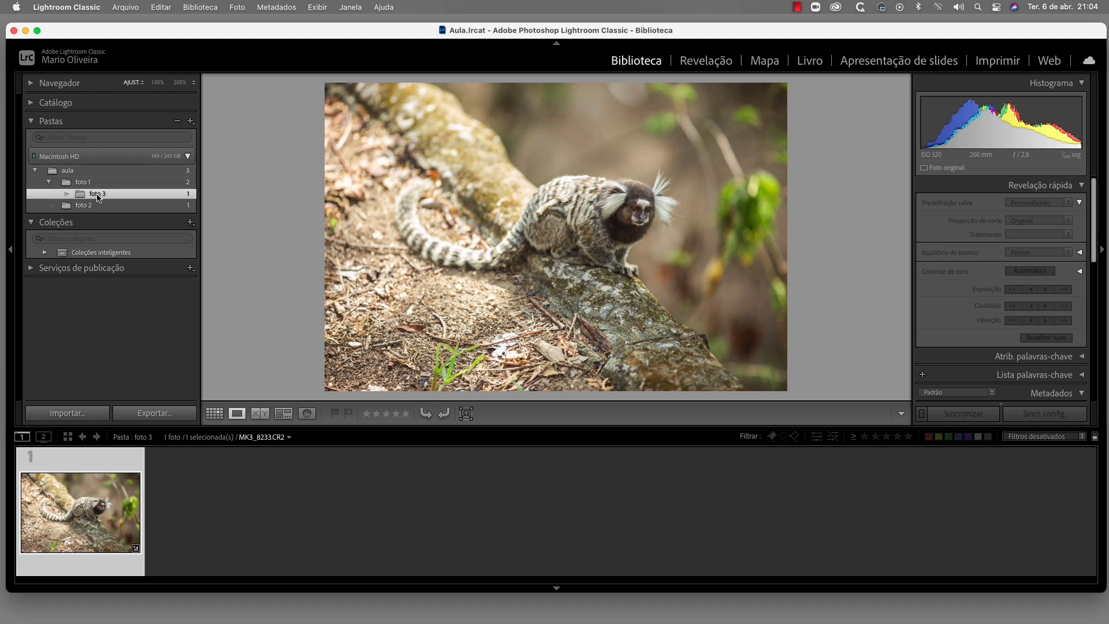
left_click_drag(349, 30, 353, 271)
left_click_drag(693, 124, 619, 76)
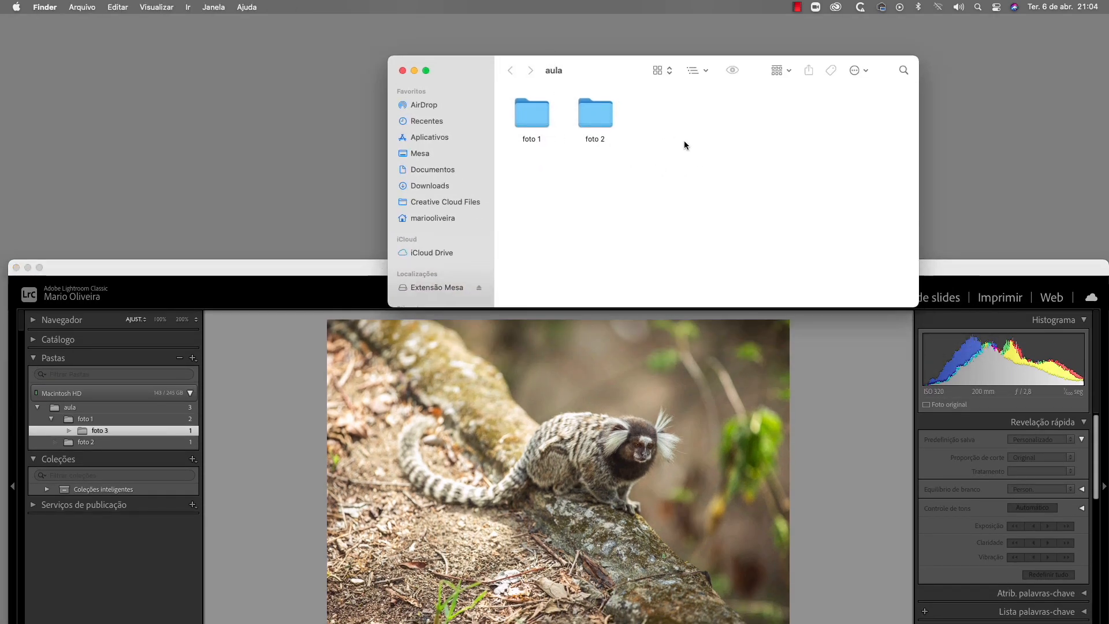
double_click(543, 116)
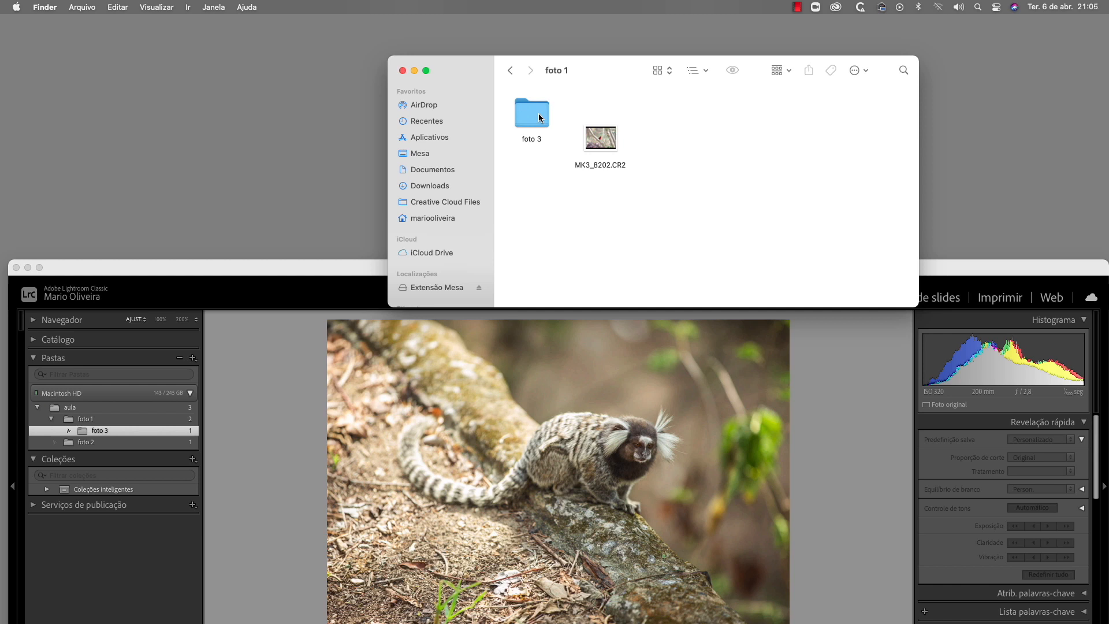
left_click_drag(266, 269, 332, 38)
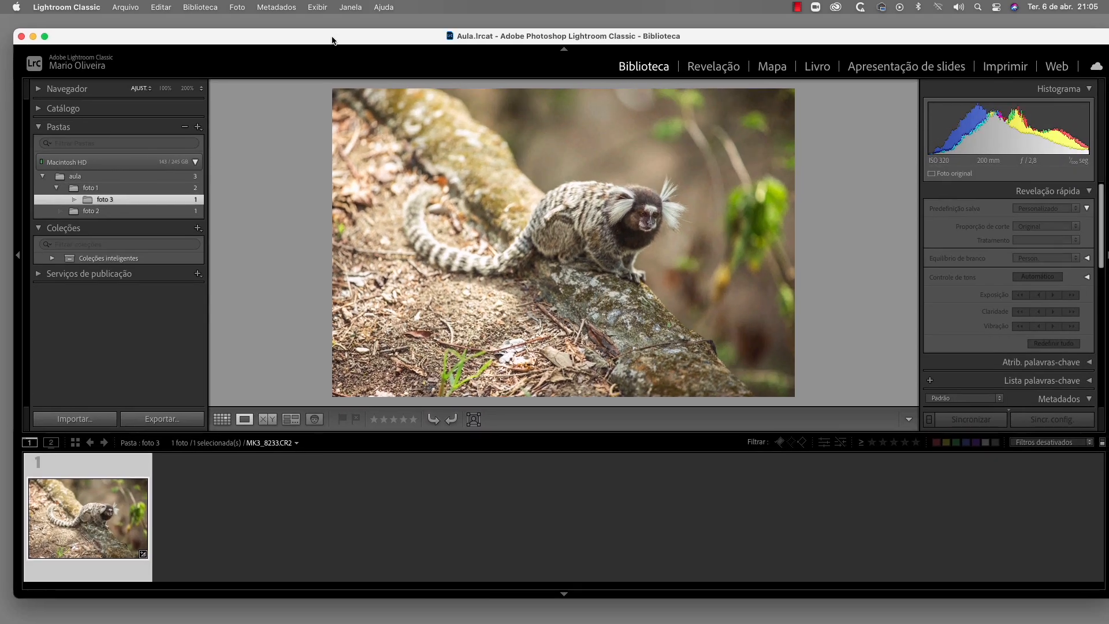
Step: Move the lizard photo MK3_8213.CR2 from foto 2 into foto 1 and check foto 1's contents in Finder
left_click(101, 210)
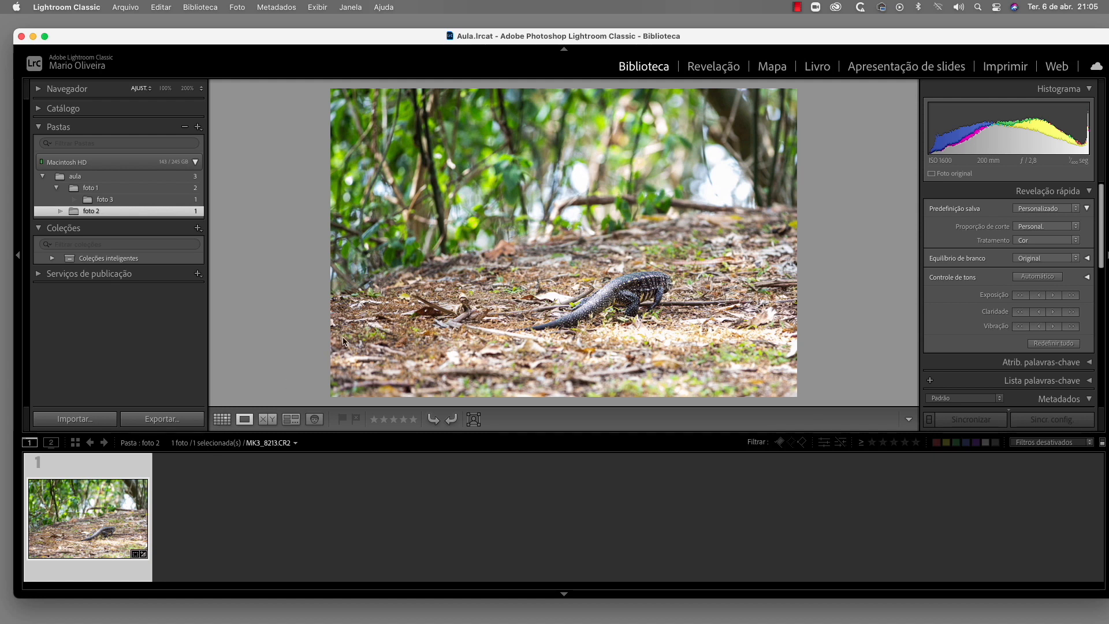
left_click(222, 419)
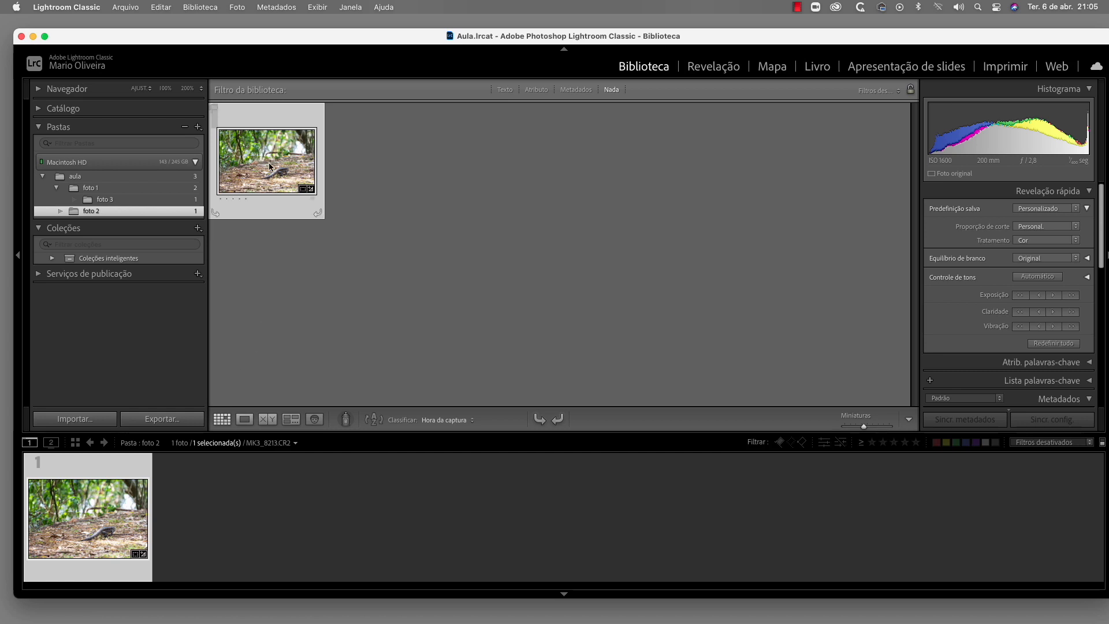
left_click_drag(269, 172, 113, 191)
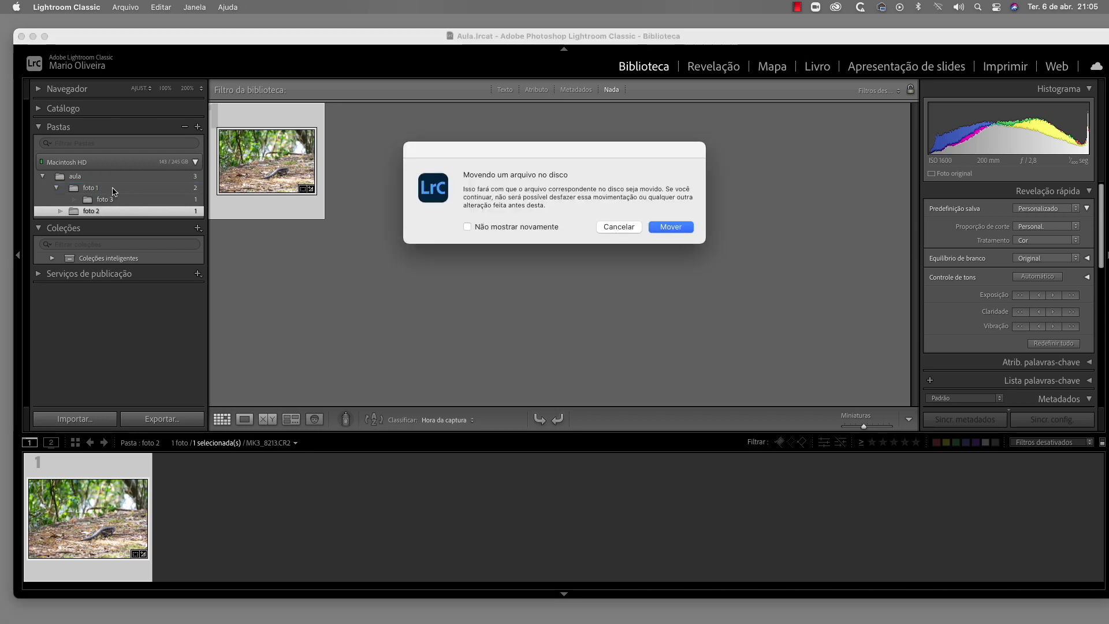
left_click(681, 226)
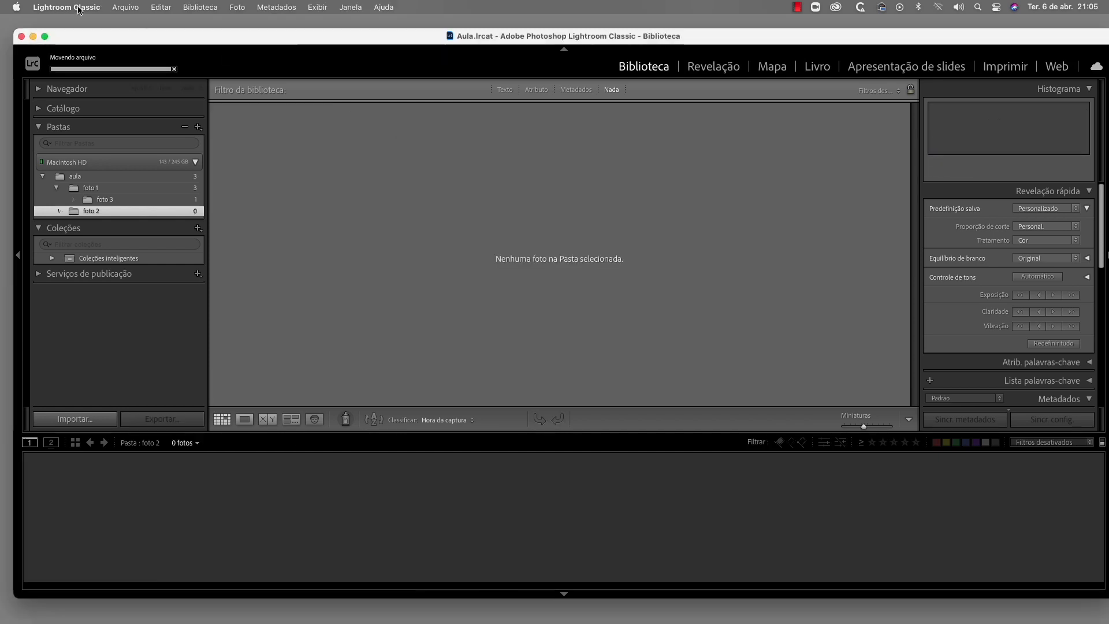
left_click_drag(177, 43, 182, 328)
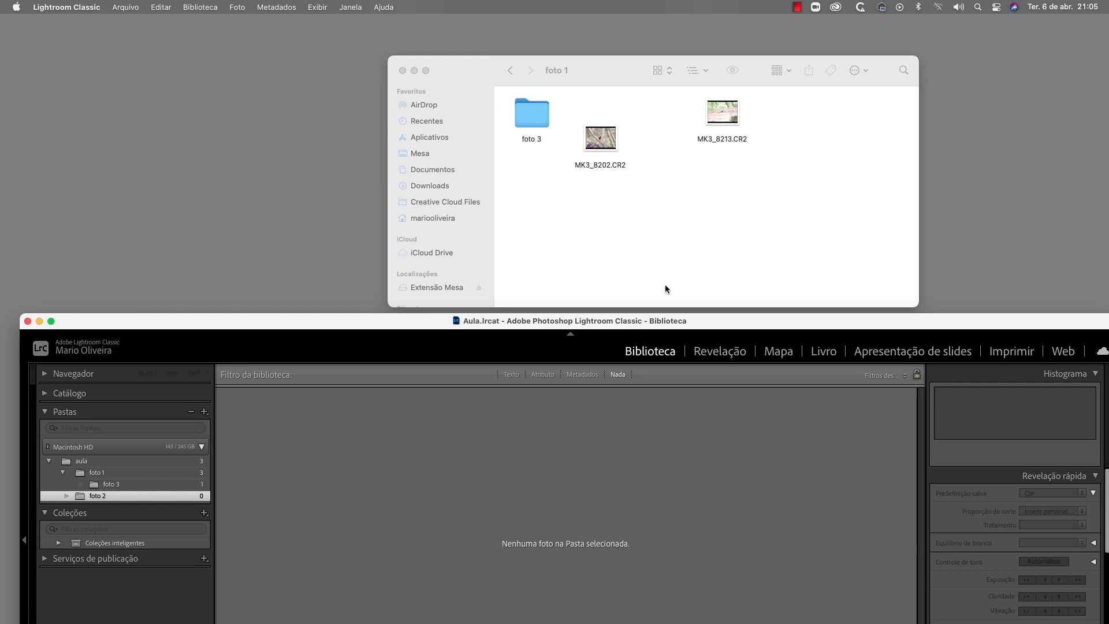
left_click_drag(705, 320, 693, 30)
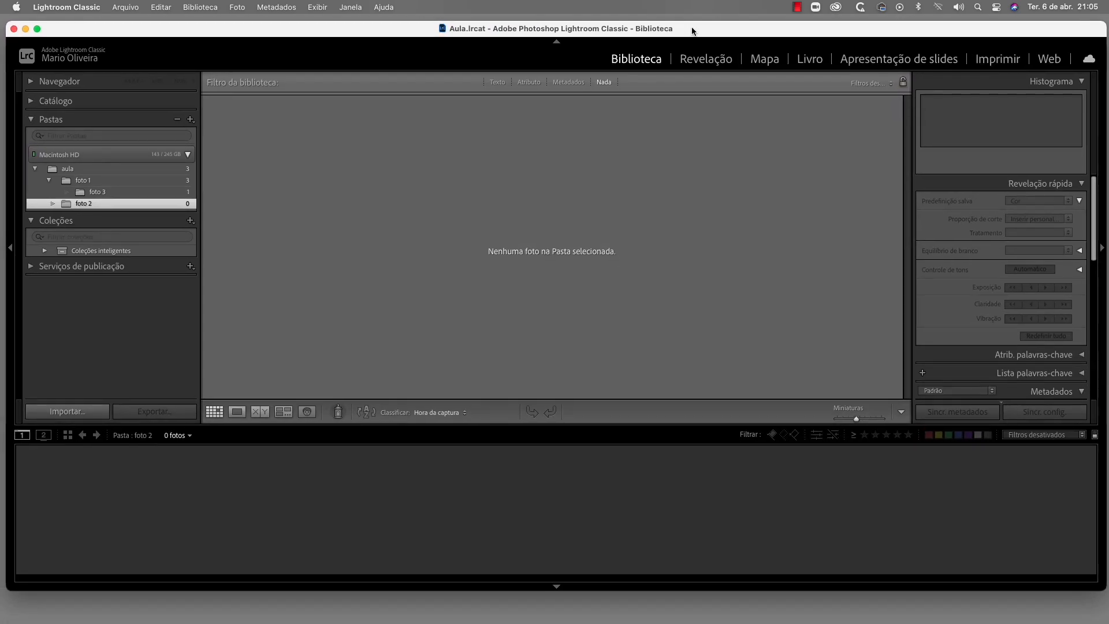
Step: Move the marmoset photo MK3_8233.CR2 from foto 3 into foto 1 and check the foto 3 folder in Finder
left_click(160, 190)
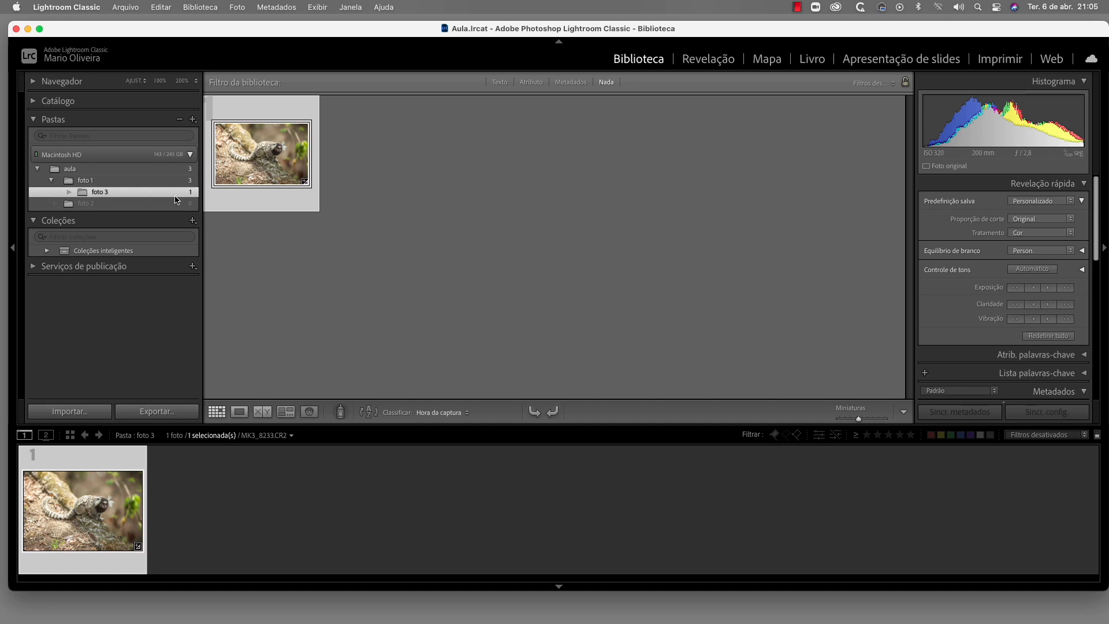
left_click_drag(251, 159, 129, 183)
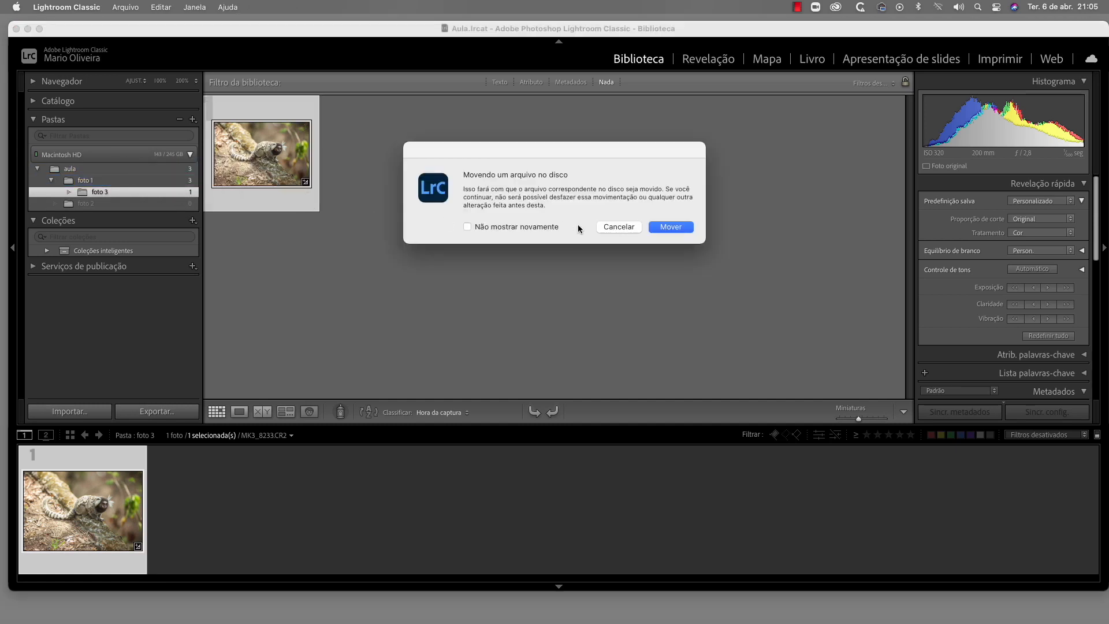
left_click(678, 227)
left_click_drag(370, 26, 355, 348)
left_click_drag(602, 164, 647, 134)
double_click(530, 118)
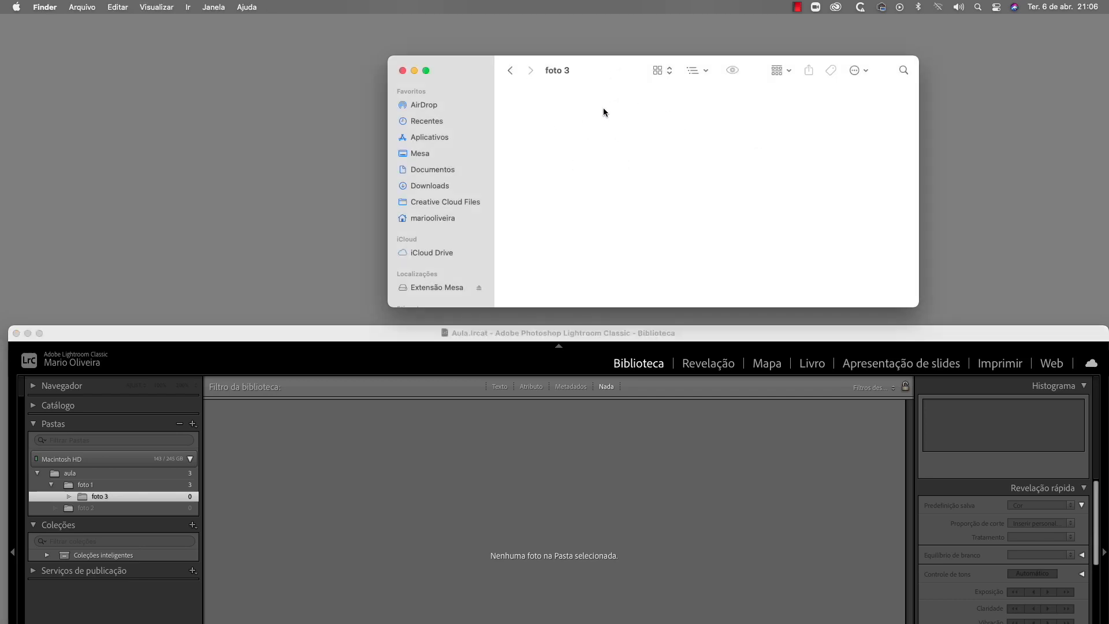
left_click(510, 71)
left_click_drag(563, 333, 574, 44)
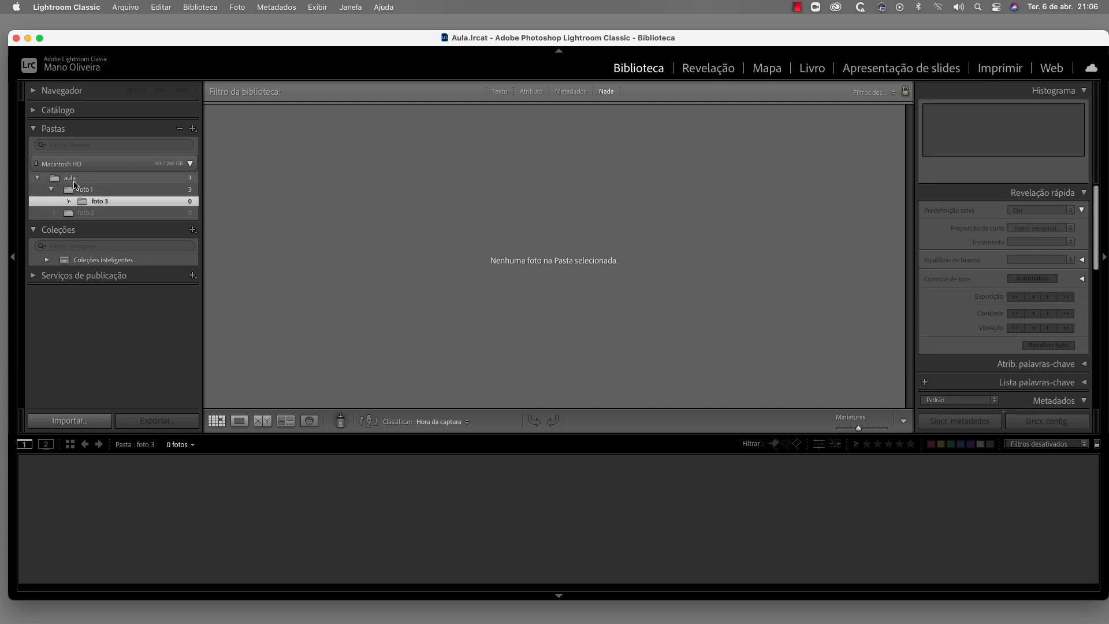
Step: Review the photos in foto 1, remove the empty foto 2 folder, and check the aula folder in Finder
left_click(183, 191)
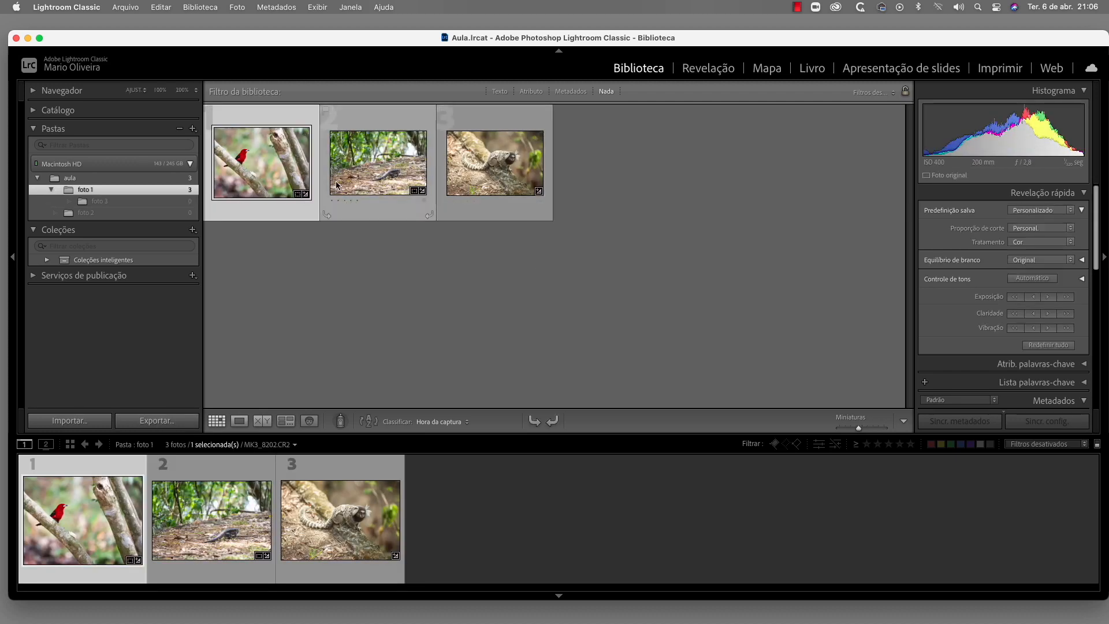
left_click(116, 214)
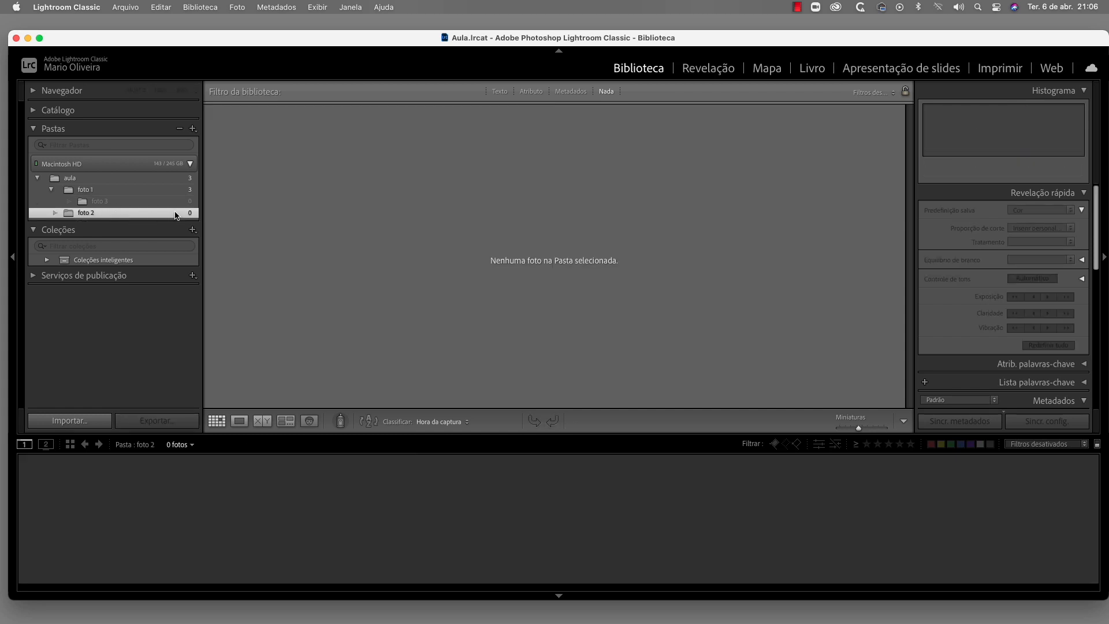
right_click(149, 217)
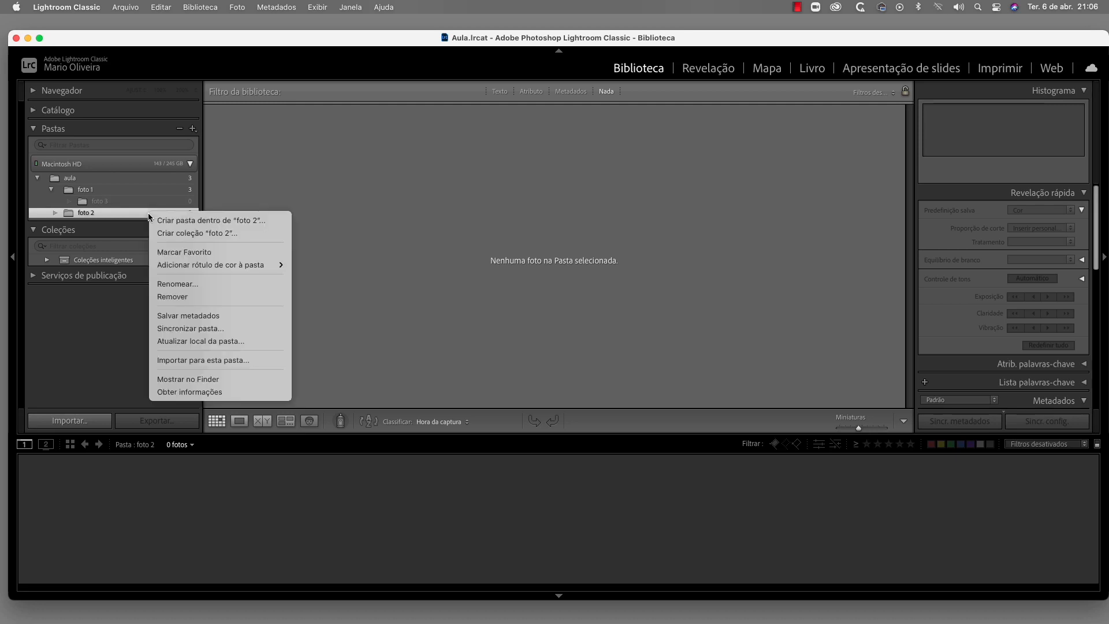
left_click(177, 297)
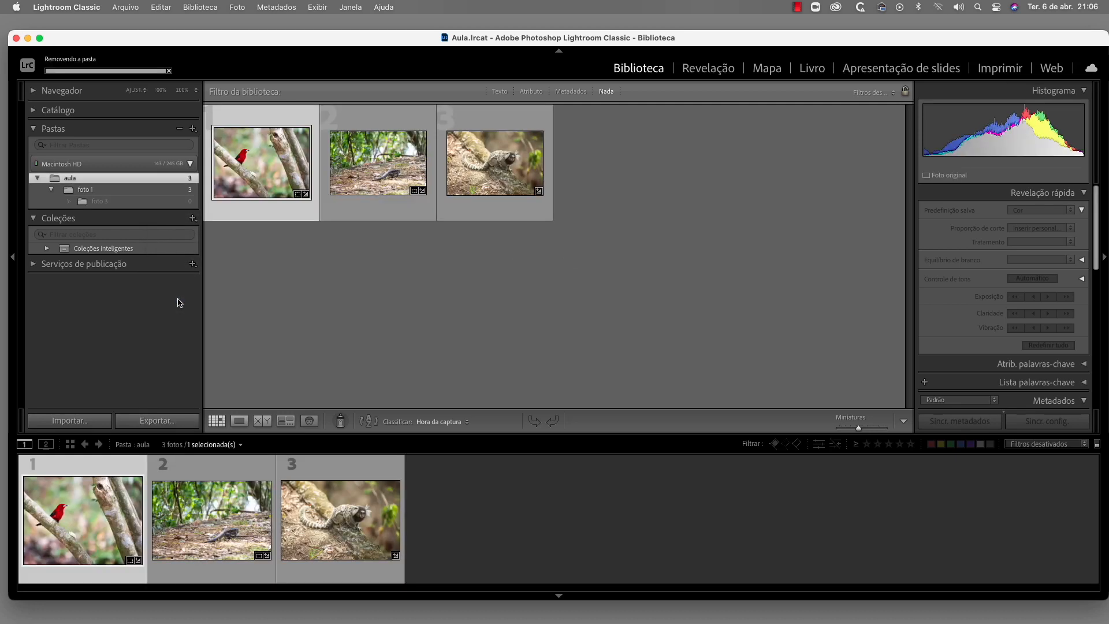
left_click_drag(404, 40, 375, 316)
left_click(510, 71)
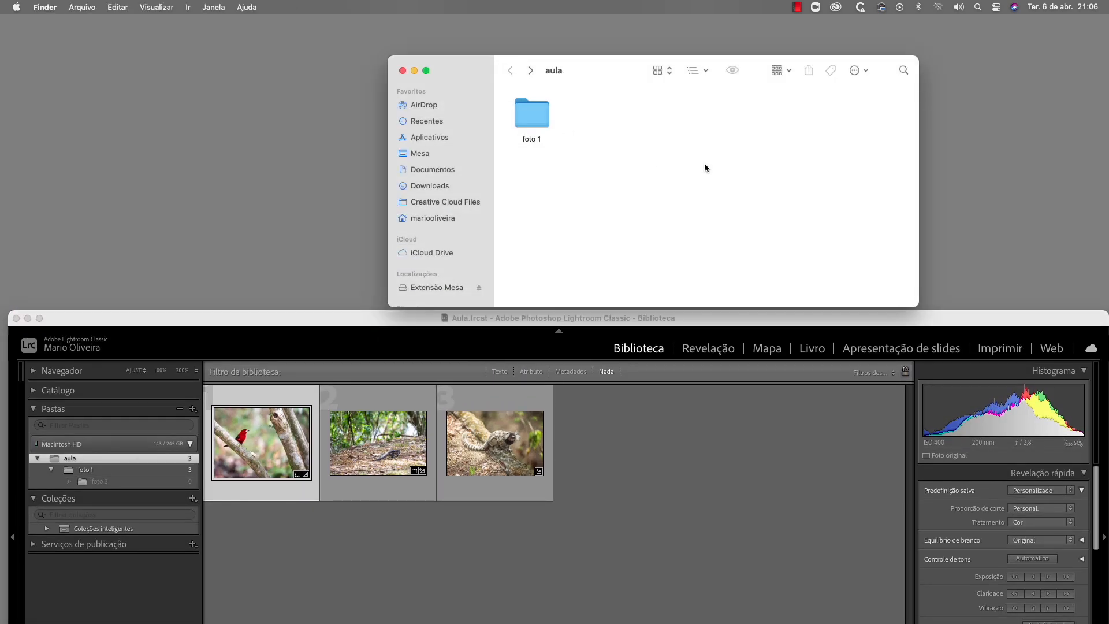
left_click_drag(320, 321, 345, 41)
Step: Remove the empty foto 3 folder inside foto 1 and compare the catalog's folders with the aula folder in Finder
left_click(115, 200)
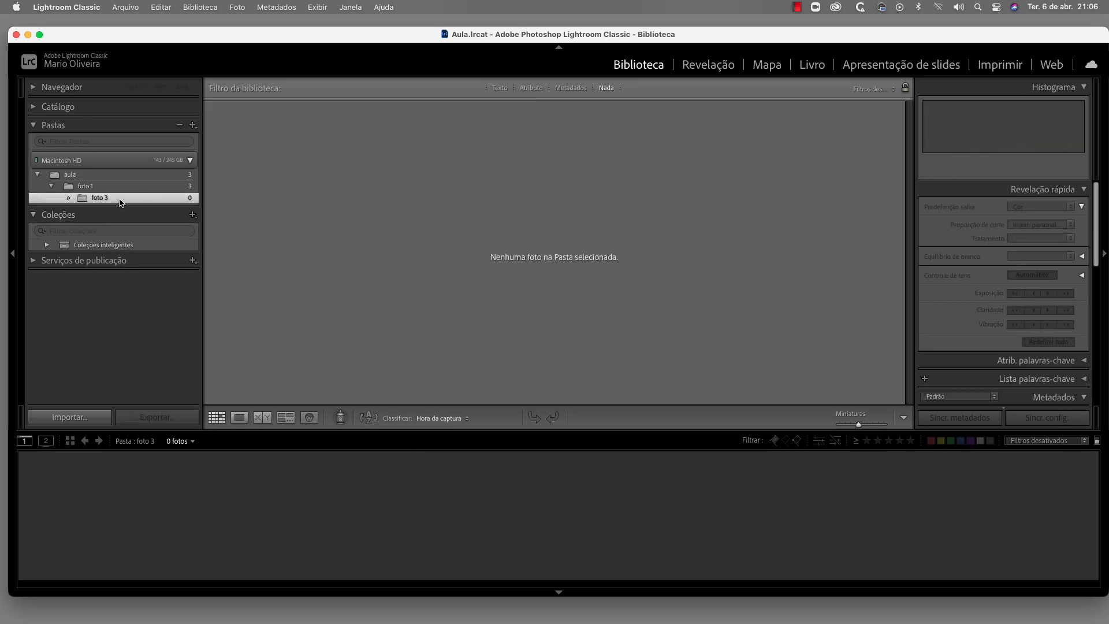
right_click(121, 203)
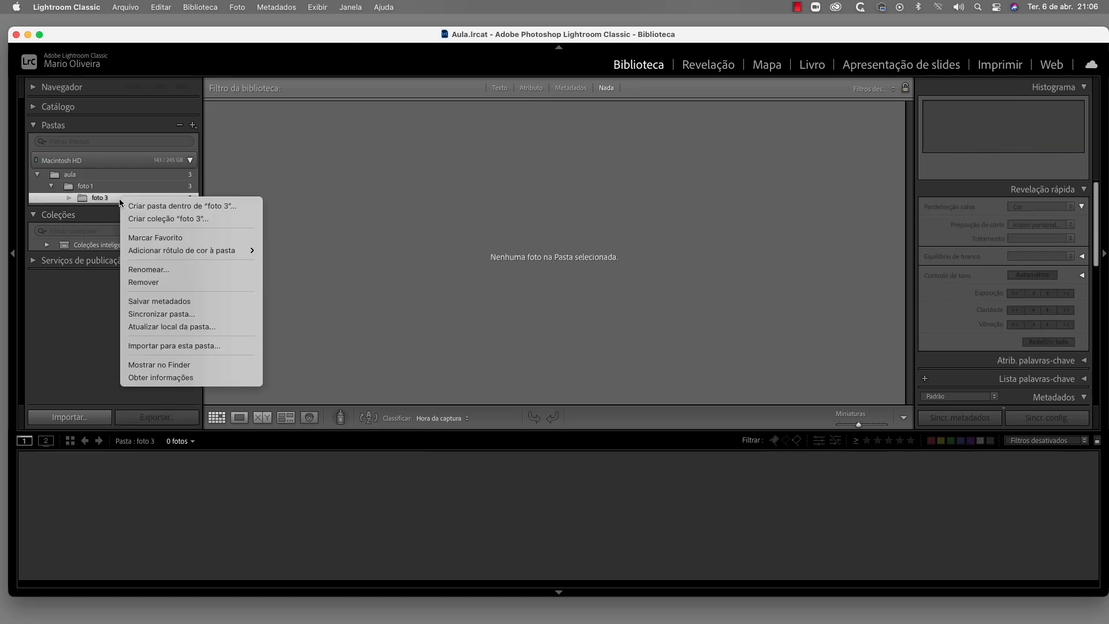
left_click(157, 283)
left_click_drag(394, 36, 386, 318)
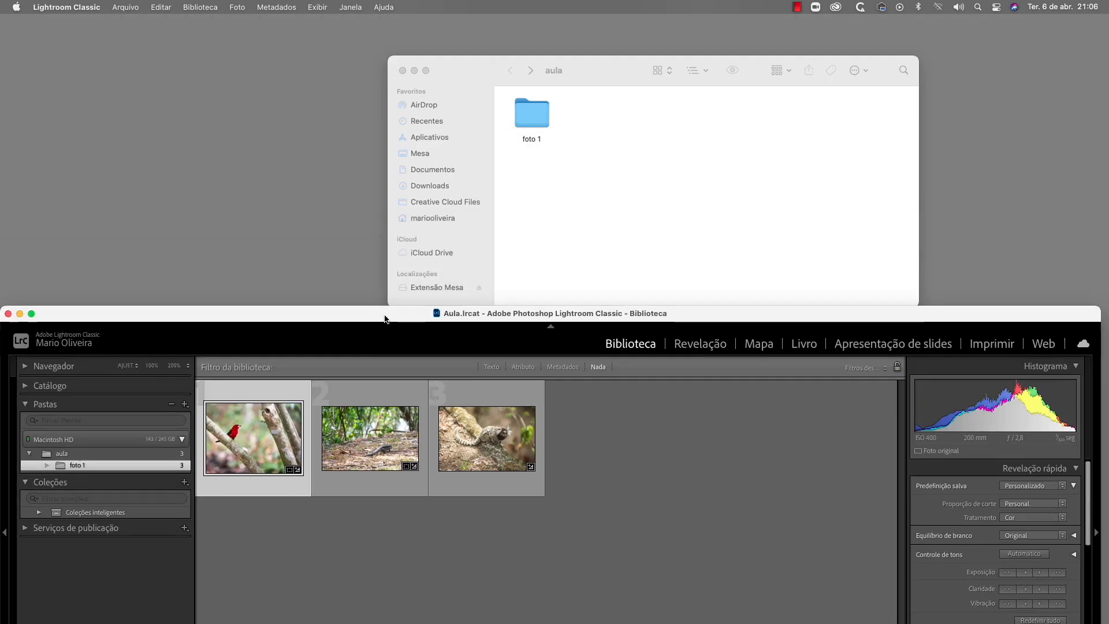
left_click_drag(596, 69, 599, 55)
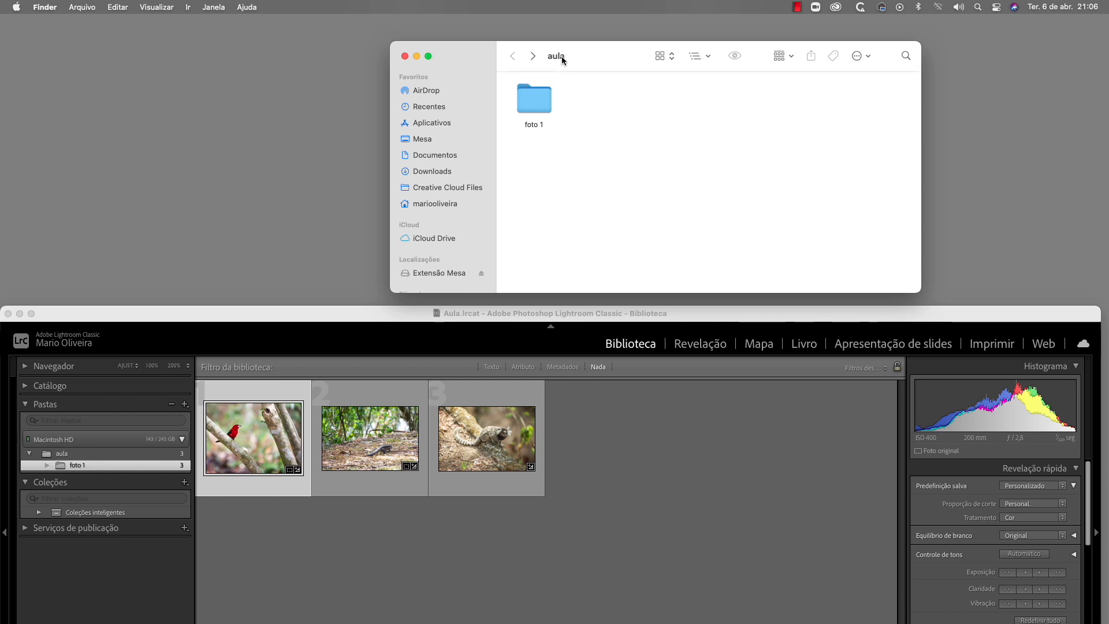
double_click(352, 312)
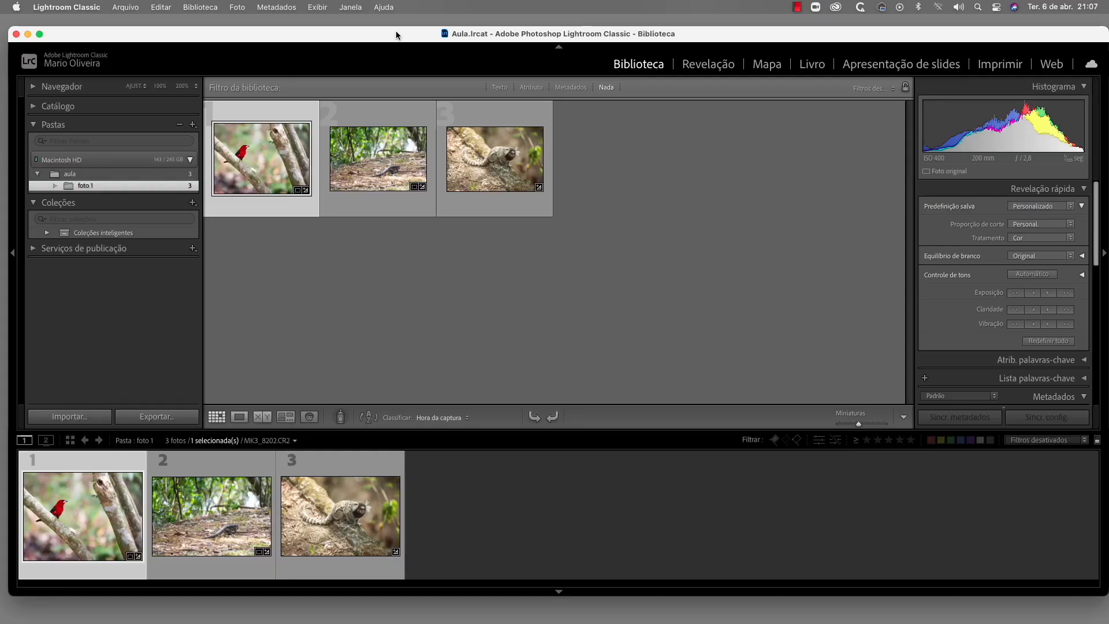
Step: Rename the foto 1 folder as imagens and check the renamed folder inside aula in Finder
right_click(93, 187)
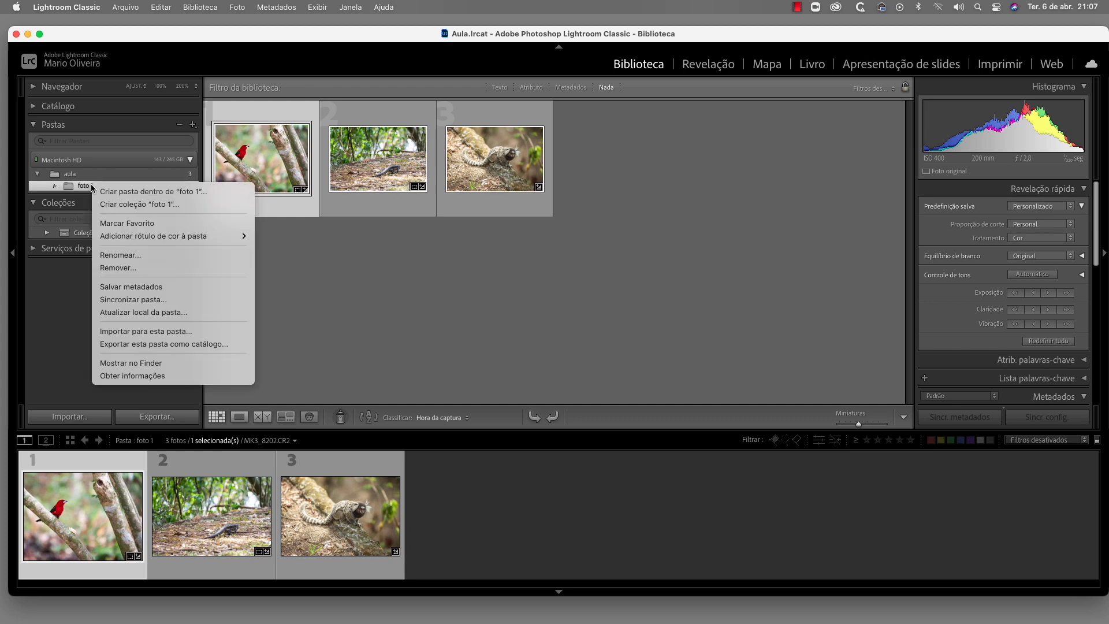
left_click(118, 258)
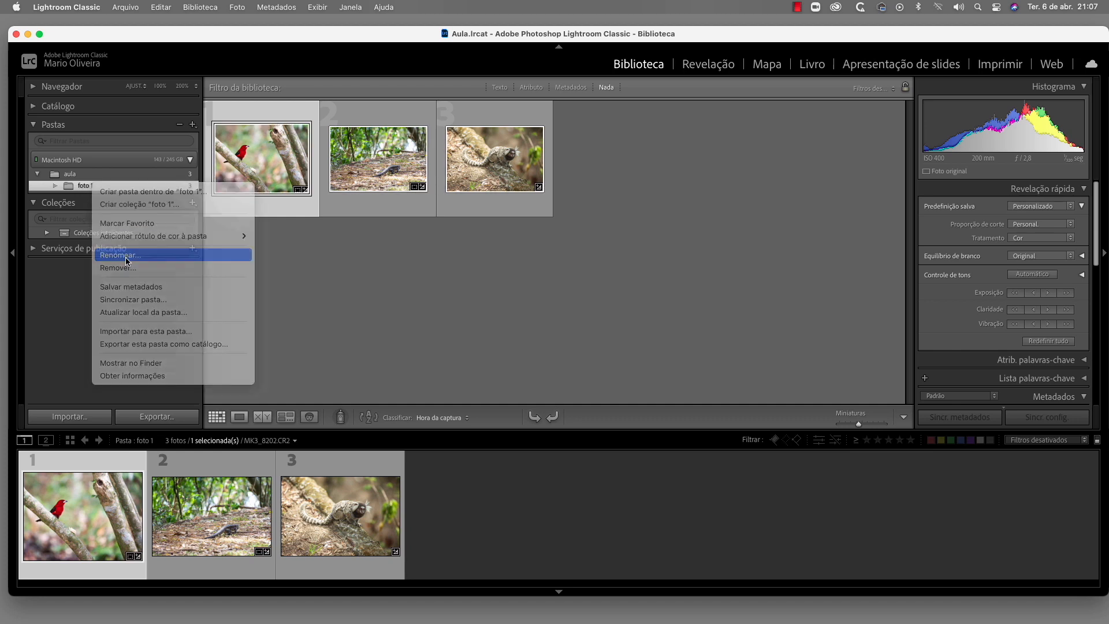
type("imagens")
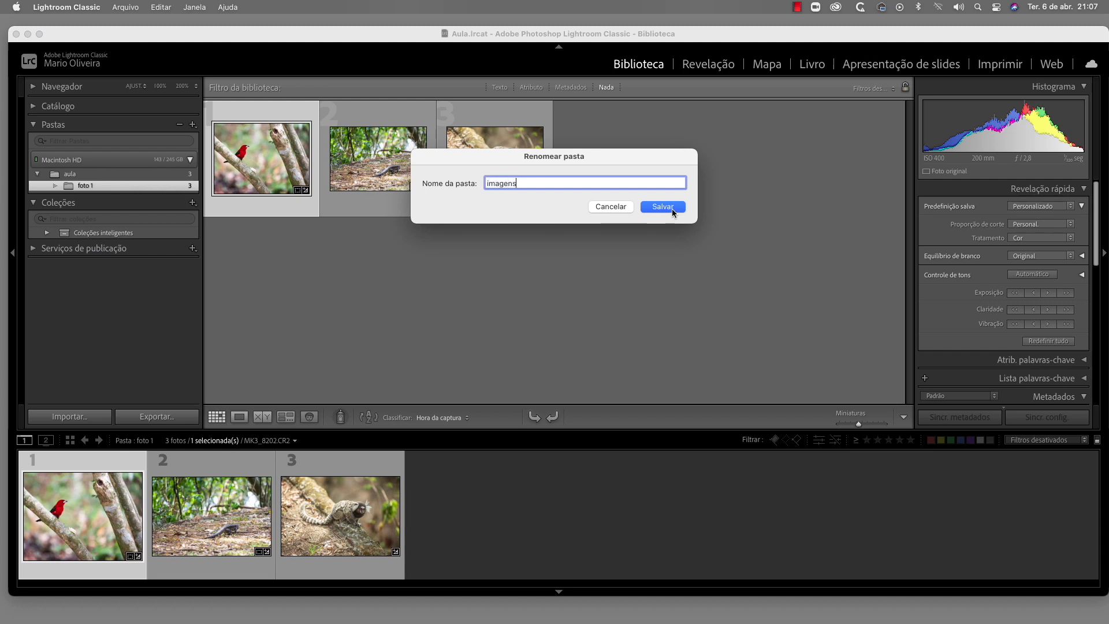
left_click(673, 209)
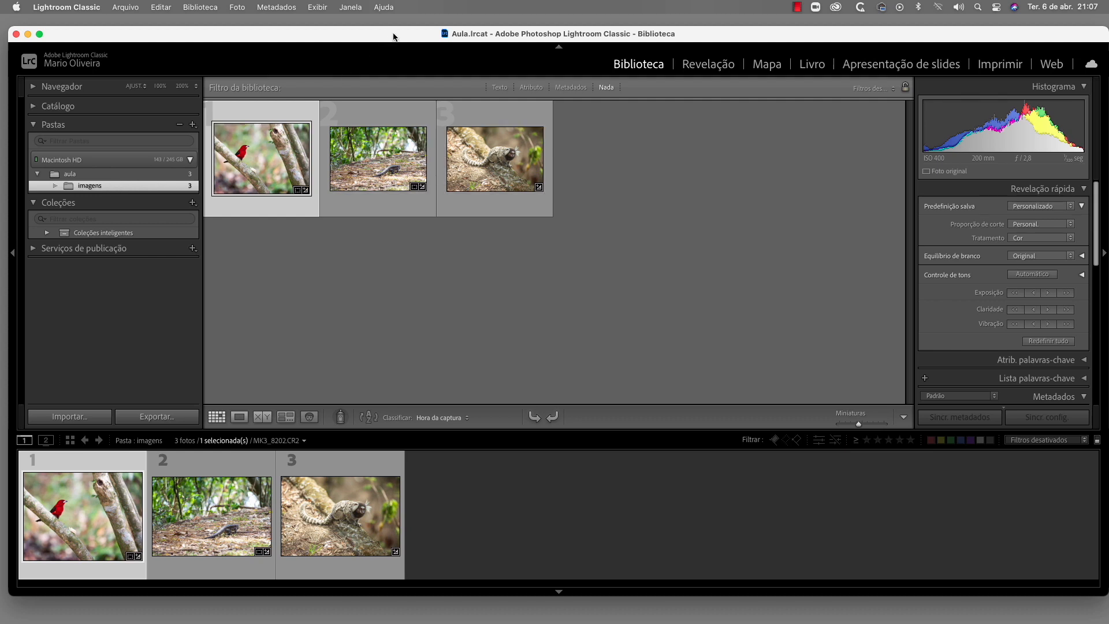
left_click_drag(393, 37, 388, 293)
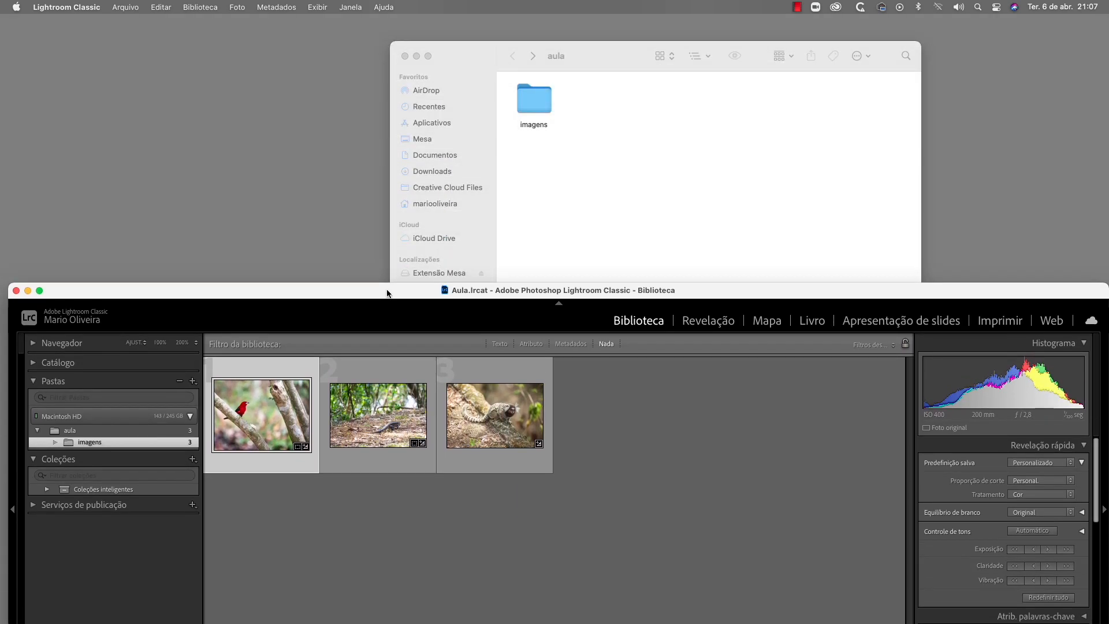
left_click(594, 63)
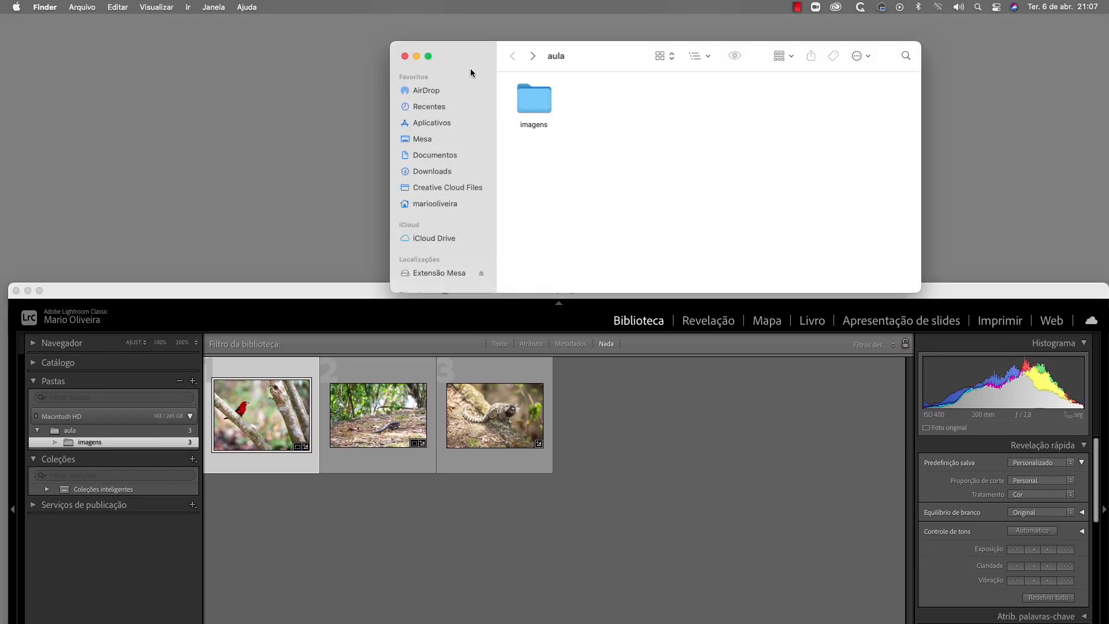
double_click(542, 107)
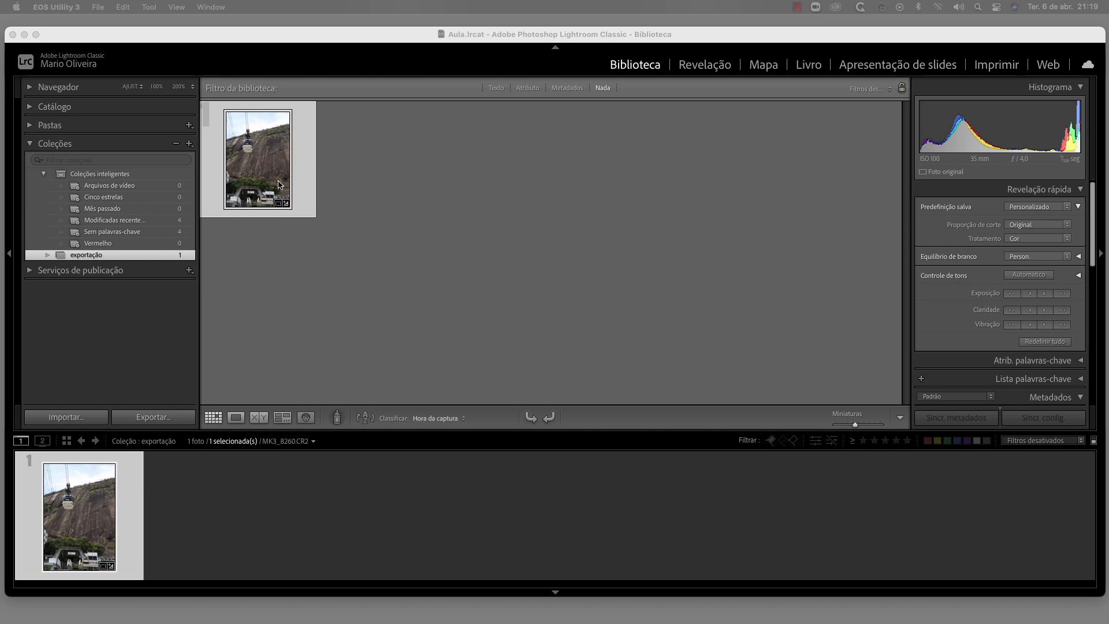
Step: Open the export settings for the cable car photo and review the file naming, file format, sizing and sharpening options
left_click(153, 417)
scroll(744, 258, "down", 5)
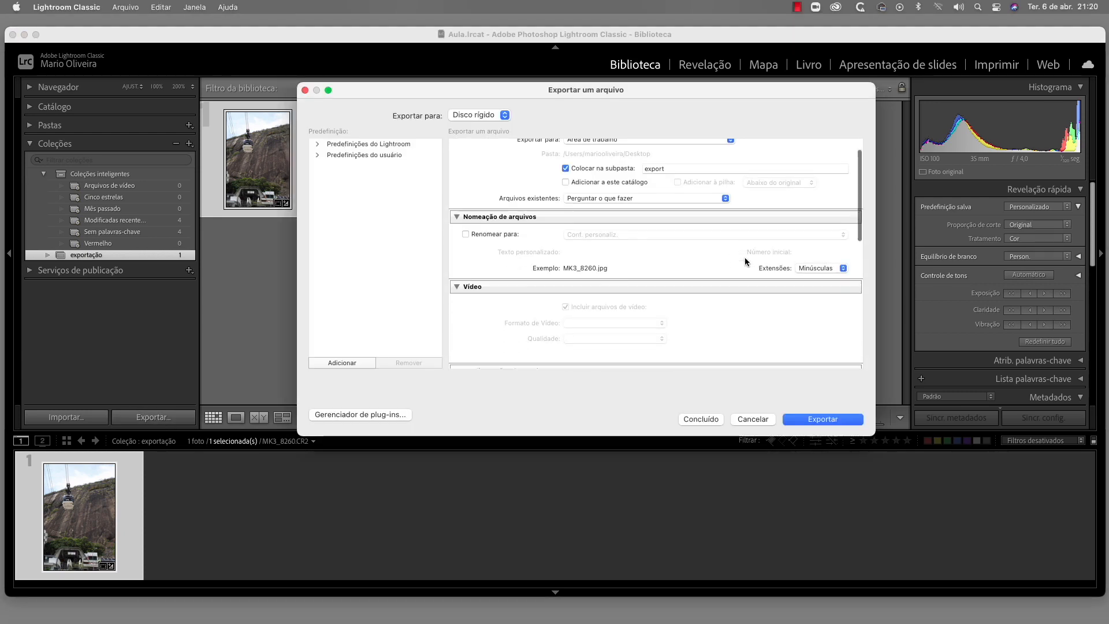
scroll(744, 258, "down", 3)
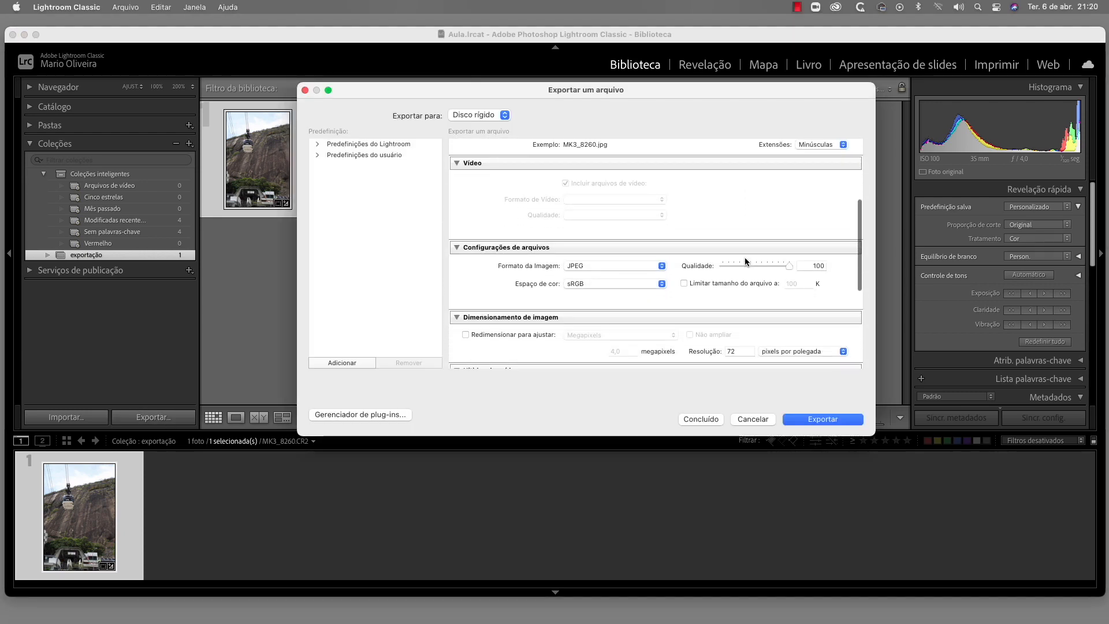
scroll(744, 258, "down", 3)
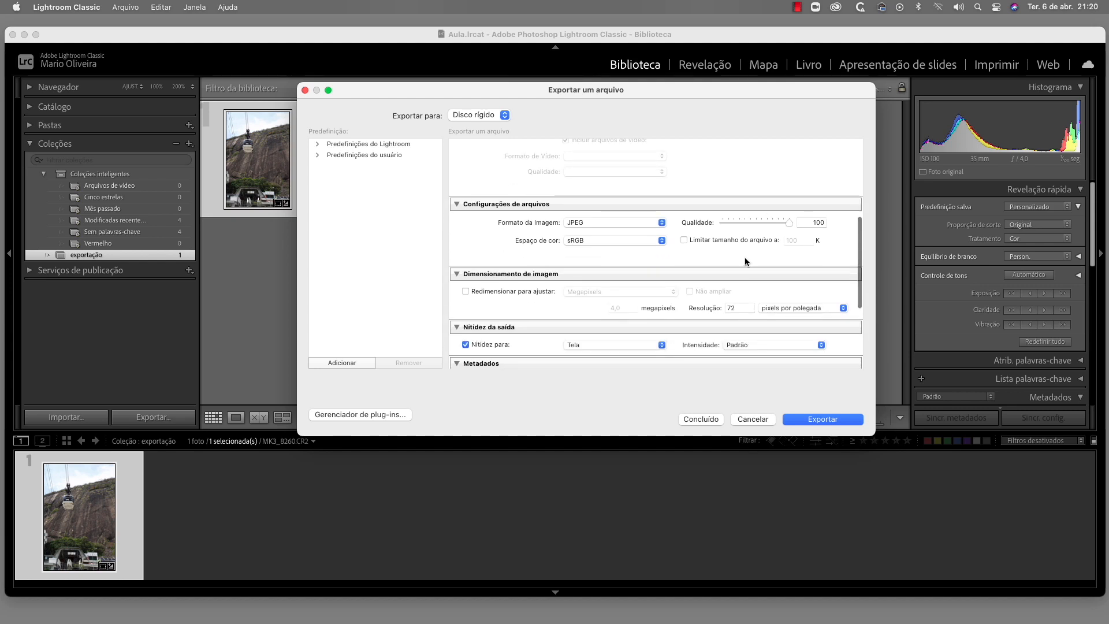
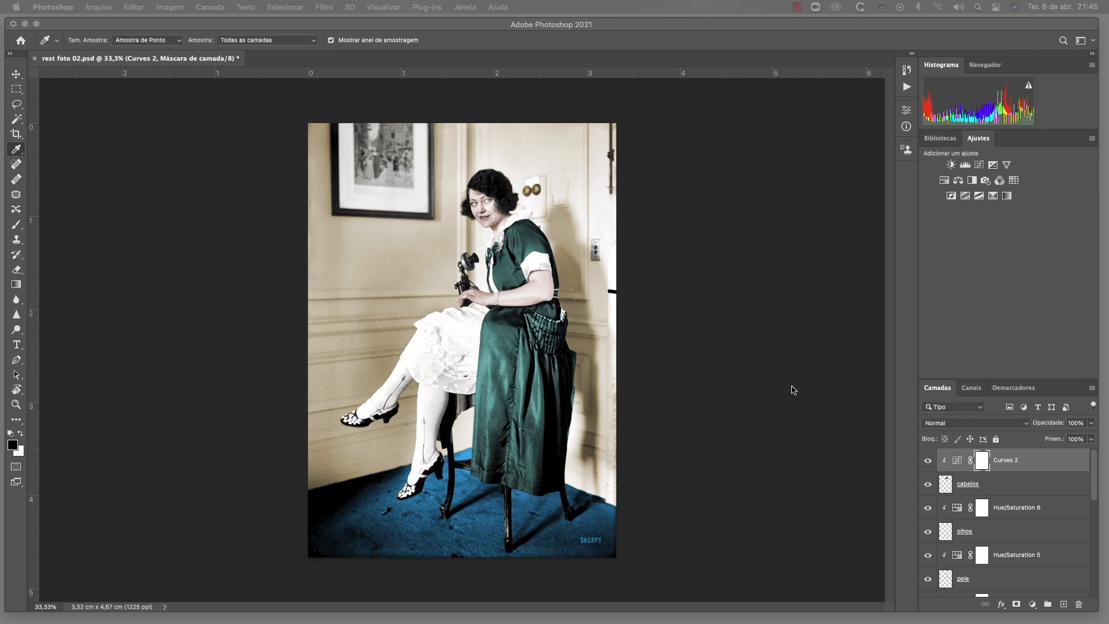
Step: Switch to Photoshop, detach the Layers panel to float beside the colorized photo, and lengthen it to show more layers
left_click(945, 391)
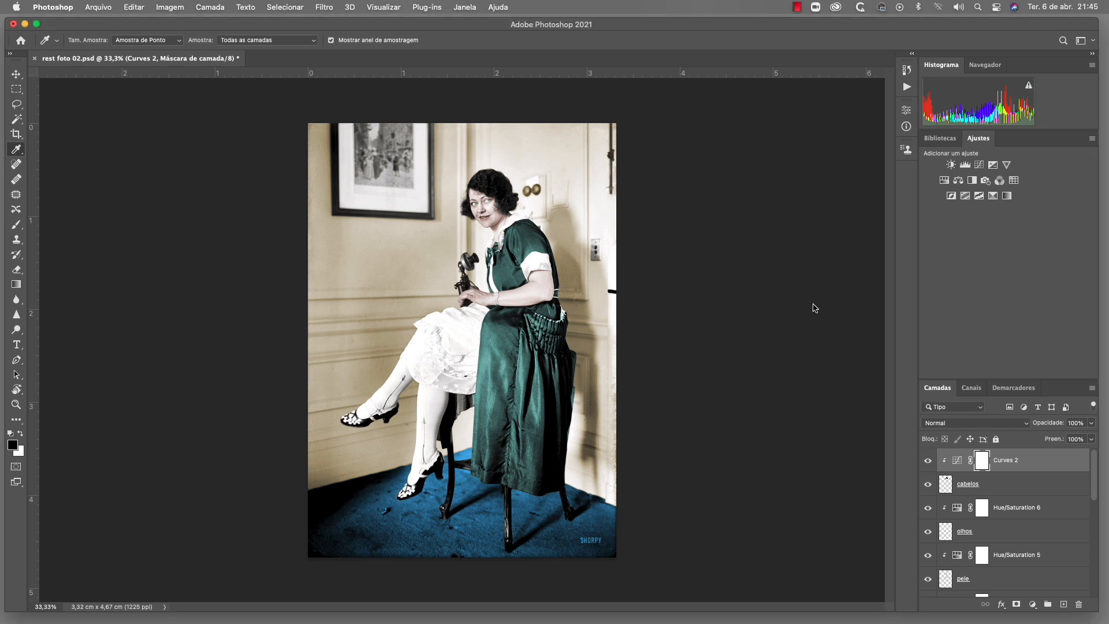
left_click_drag(937, 391, 688, 135)
left_click_drag(835, 372, 844, 502)
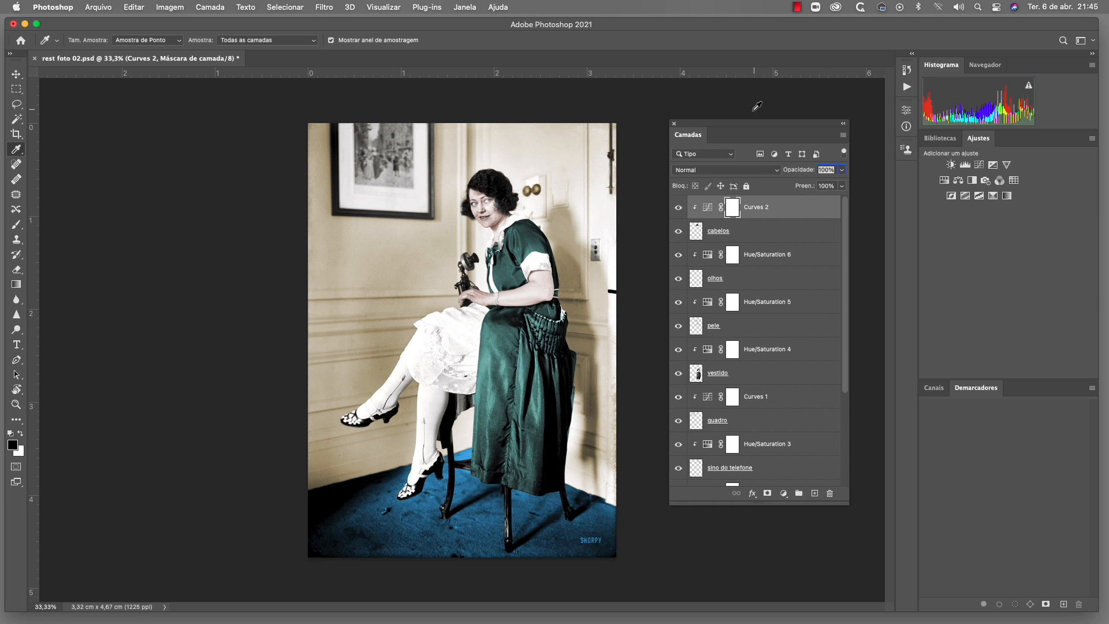
left_click(465, 9)
mouse_move(477, 35)
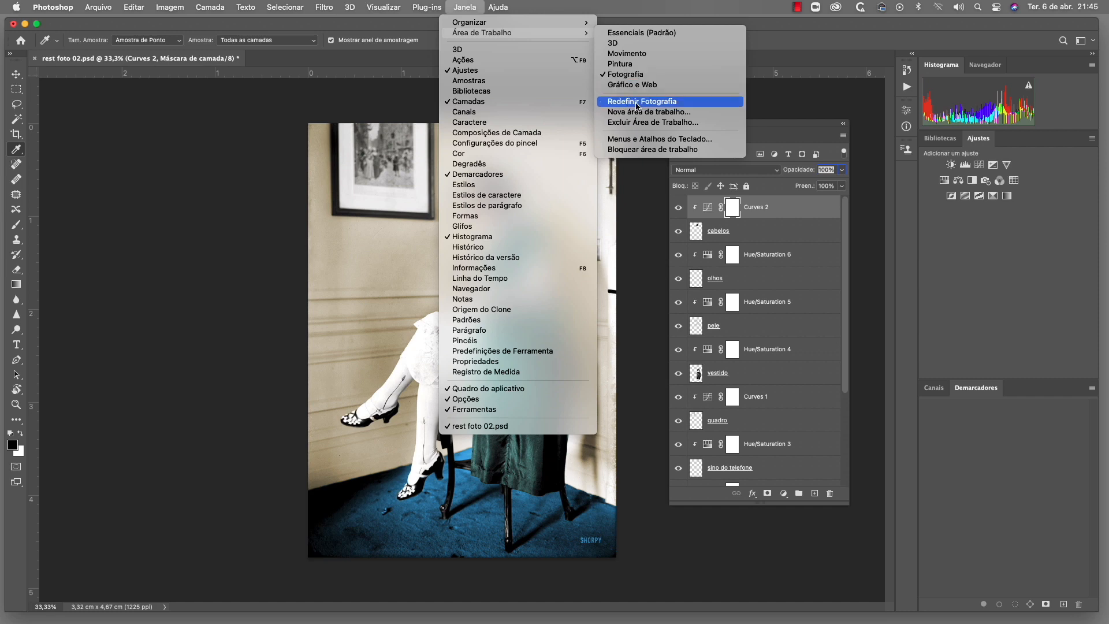
left_click(812, 103)
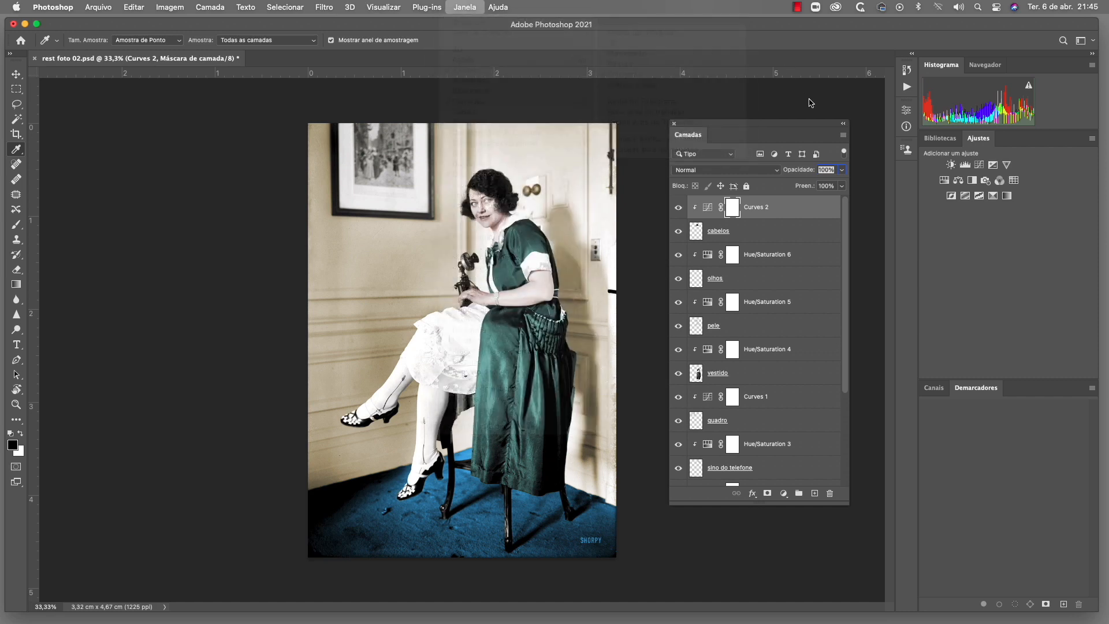
Step: Move the floating Layers panel closer to the photo and enlarge it to show the stack down to Background
left_click_drag(770, 124, 741, 102)
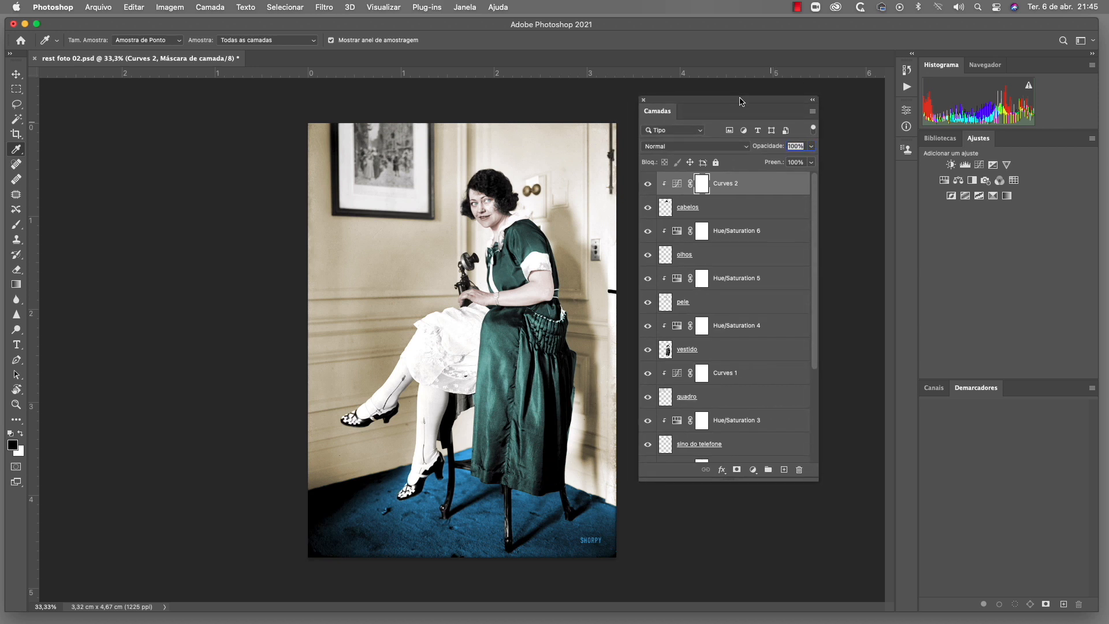
left_click_drag(817, 479, 834, 540)
scroll(788, 457, "down", 3)
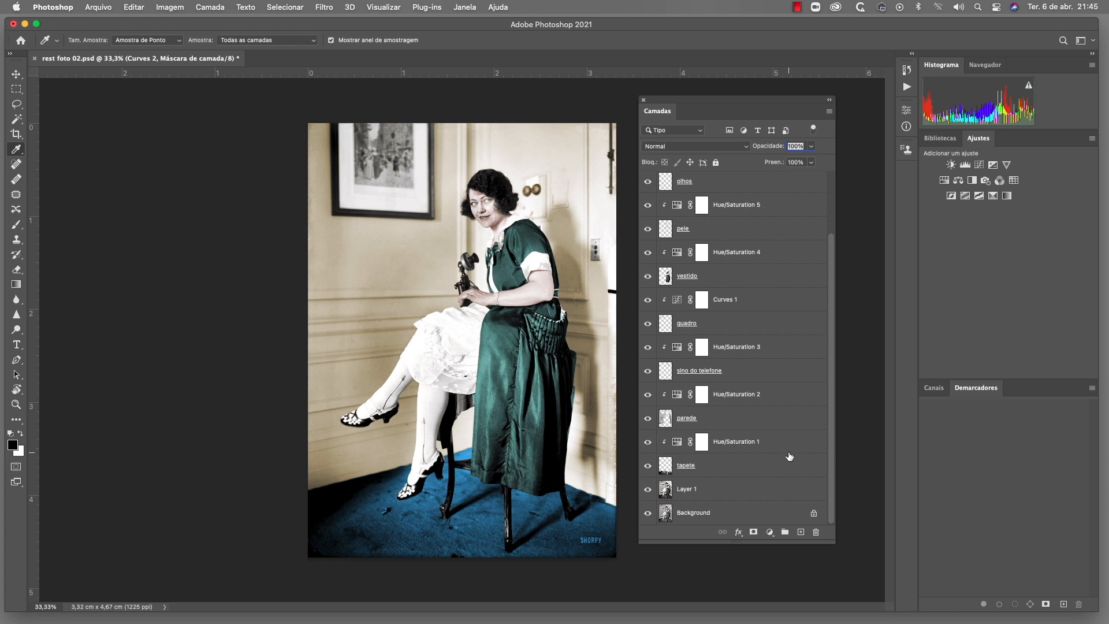
scroll(789, 455, "up", 1)
scroll(789, 454, "down", 1)
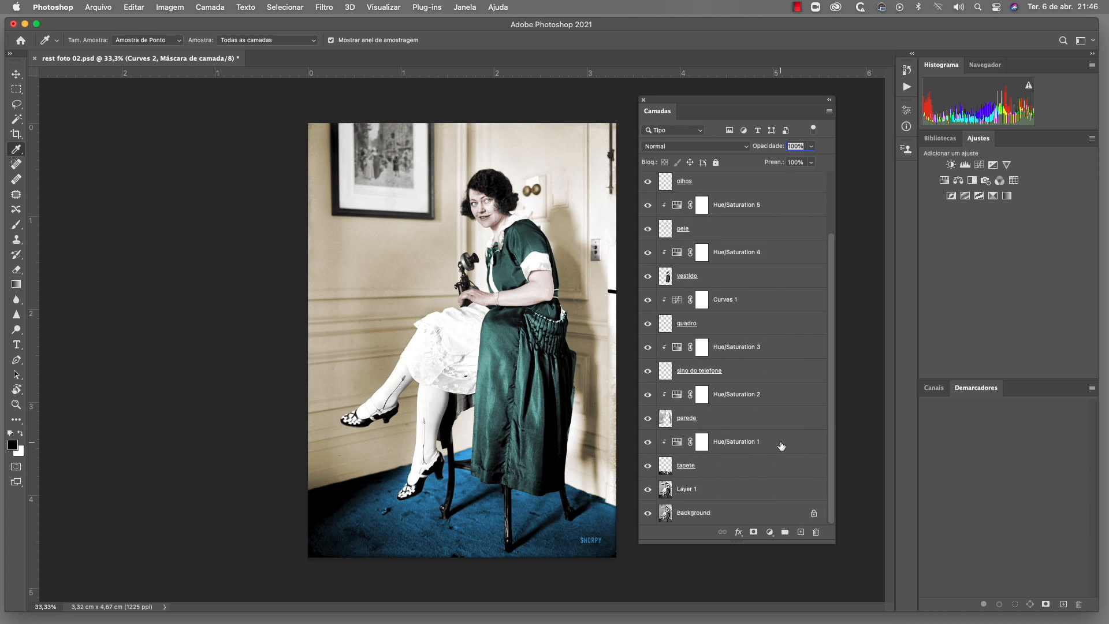
Step: Compare the original Background layer on its own with the colorized photo by toggling the visibility of all other layers
left_click(648, 513, "alt")
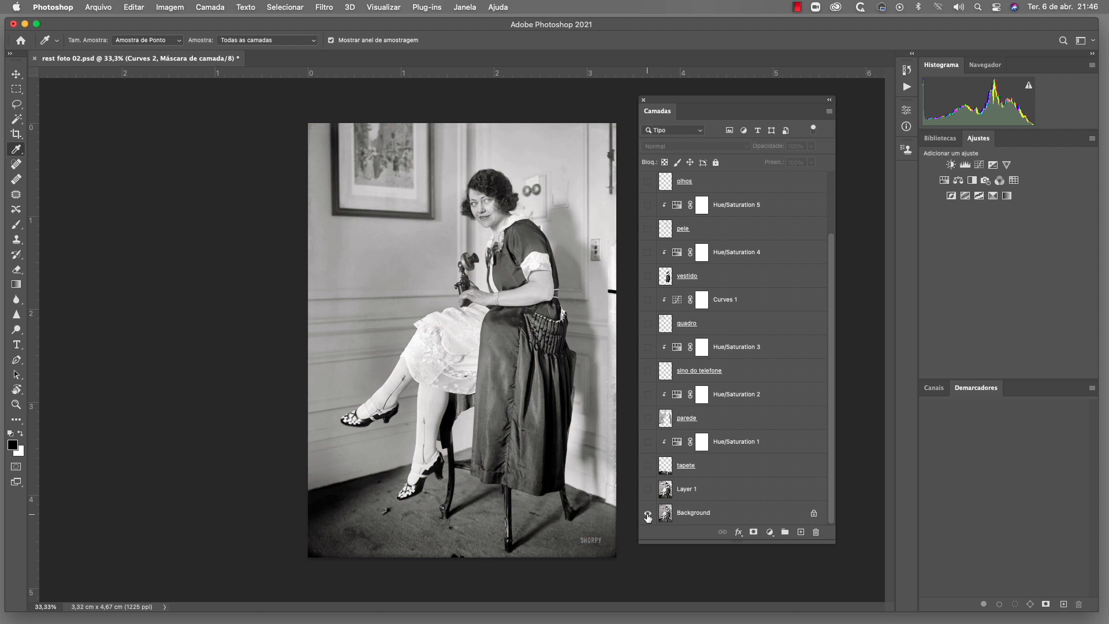
left_click(648, 513, "alt")
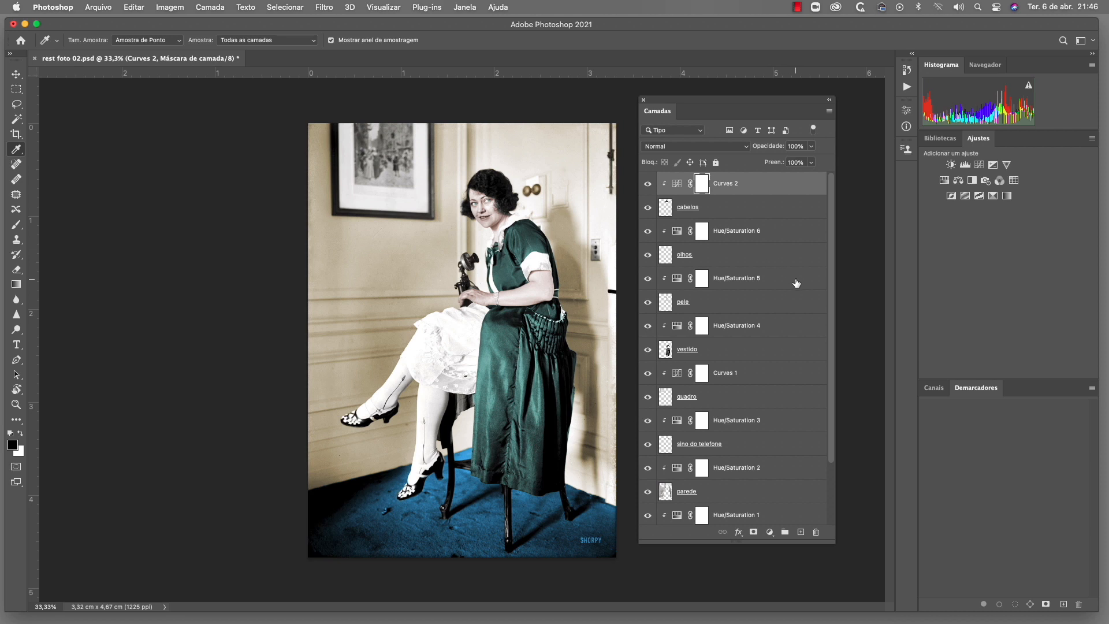
scroll(790, 289, "down", 3)
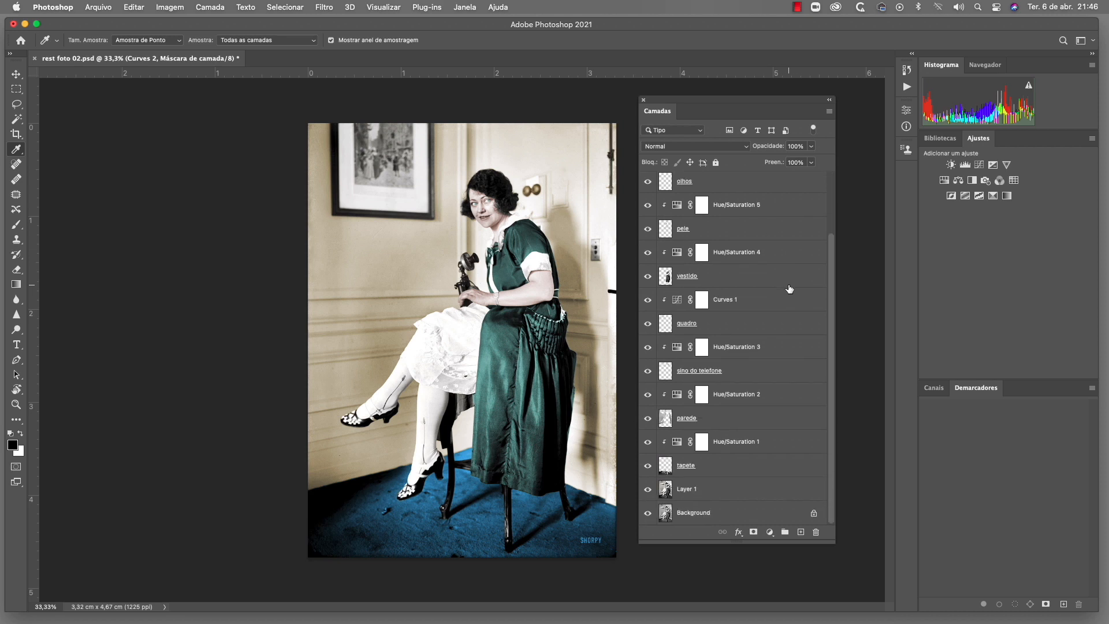
Step: Merge all visible layers of the photo into a single layer and undo the merge
scroll(790, 288, "up", 3)
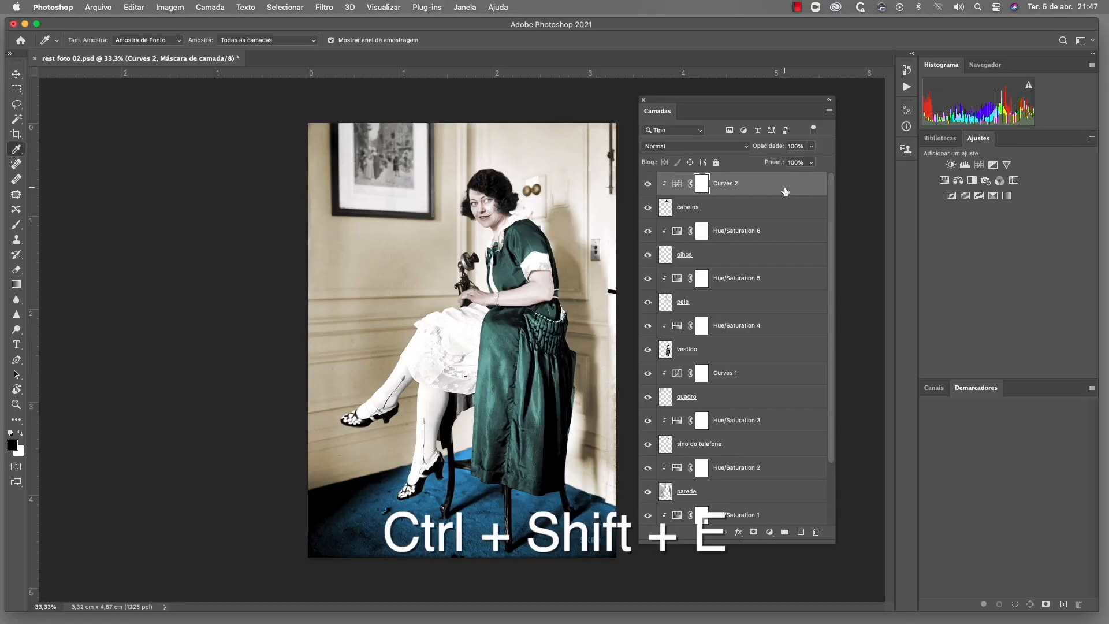
key("ctrl+shift+e")
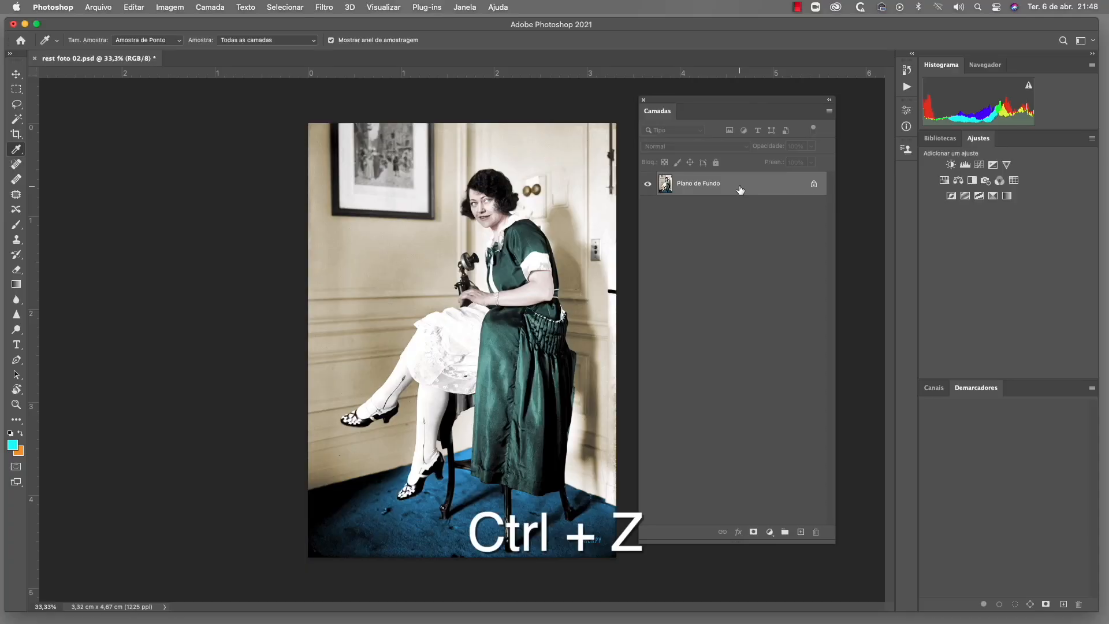
key("ctrl+z")
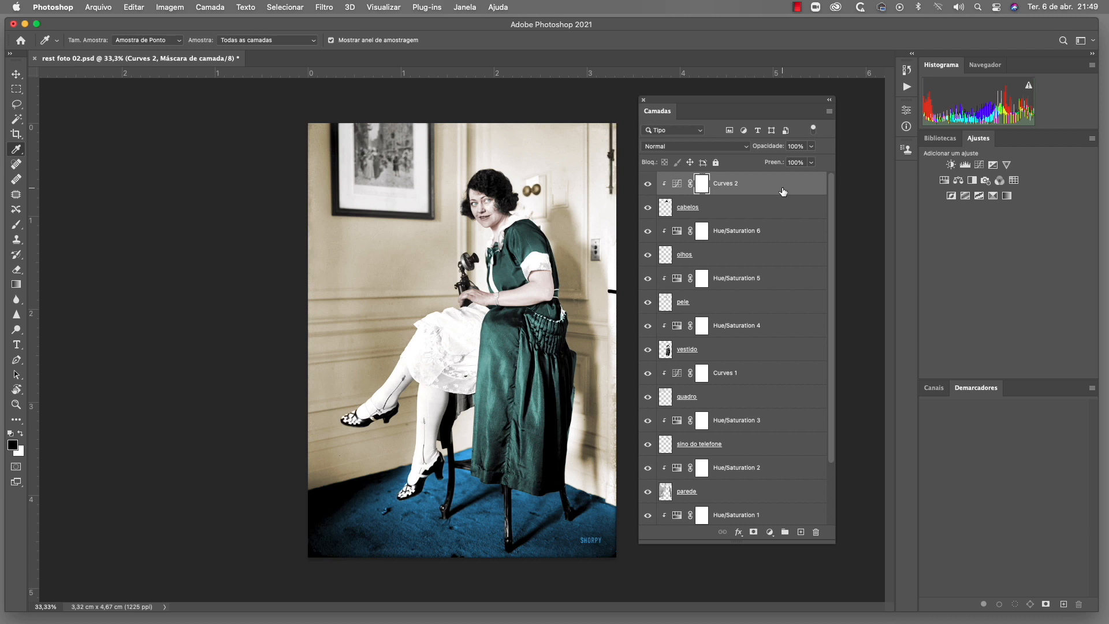
Step: Stamp all visible layers into a new layer above Curves 2 and delete that merged layer
key("ctrl+alt+shift+e")
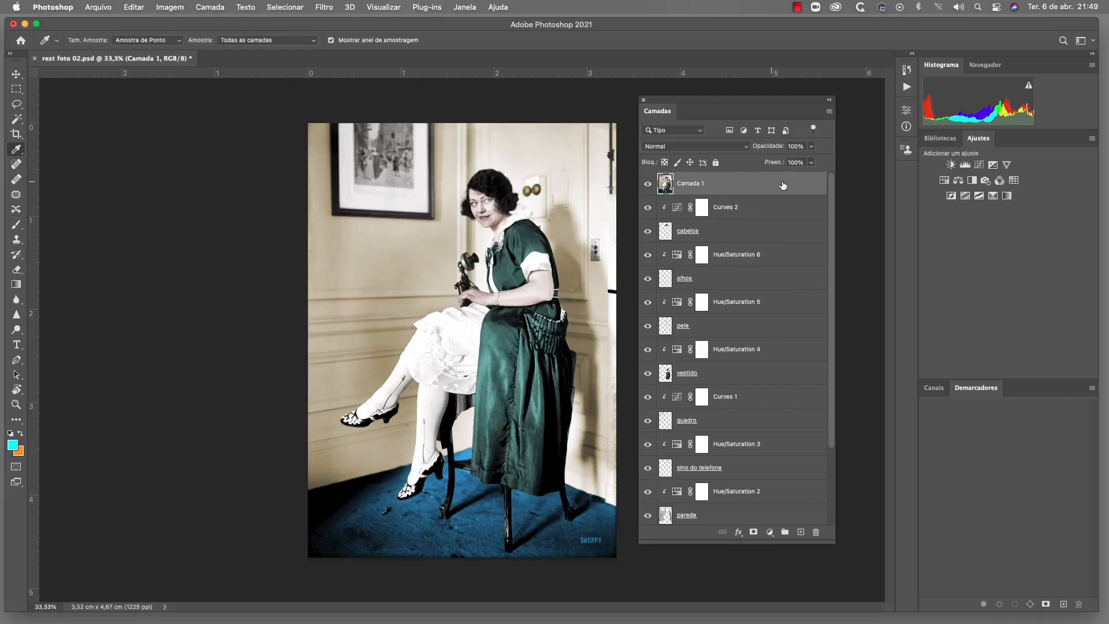
left_click_drag(776, 186, 816, 532)
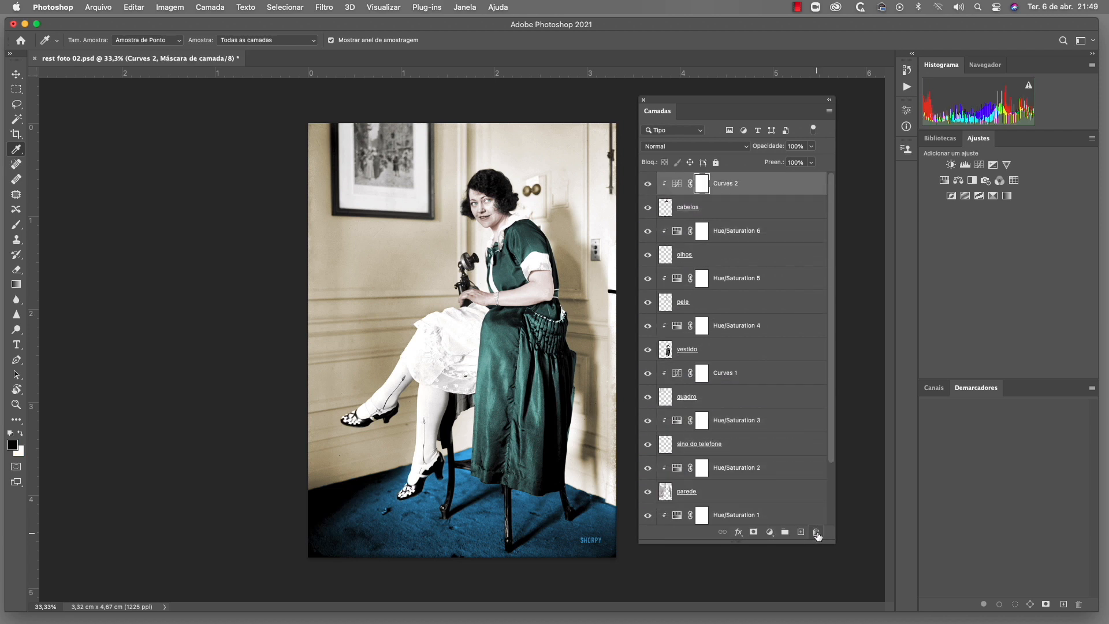
Step: Shift the hue of the Hue/Saturation 1 adjustment above the tapete layer to turn the blue carpet red
scroll(773, 345, "down", 3)
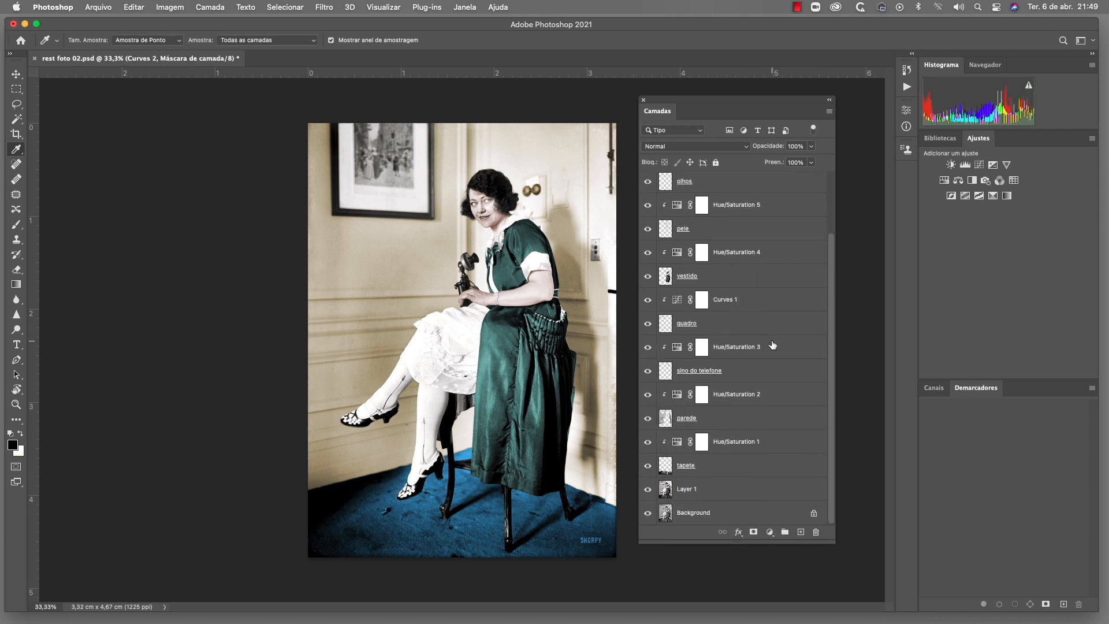
double_click(679, 444)
left_click_drag(824, 191, 749, 185)
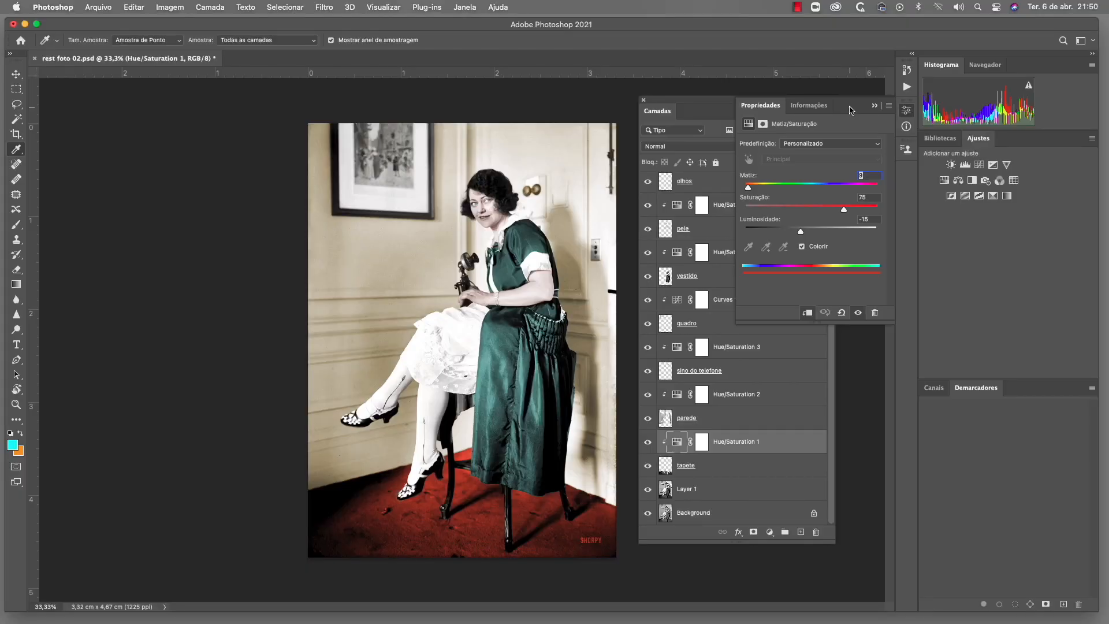
left_click(710, 109)
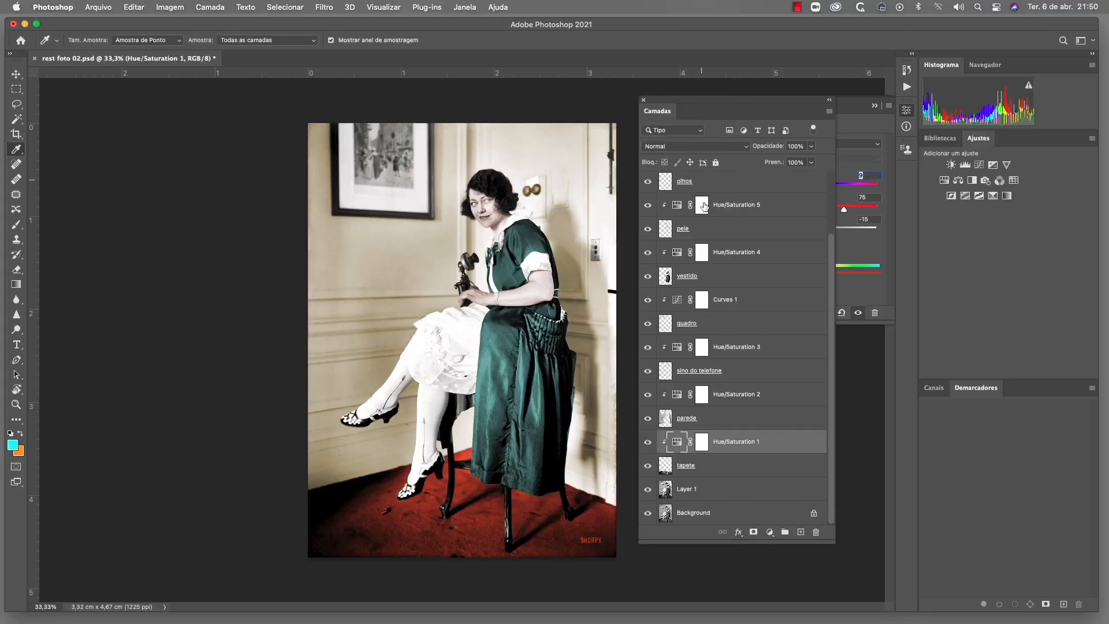
Step: Stamp all visible layers into a new merged layer above Curves 2, keeping the original layers
scroll(763, 184, "up", 3)
left_click(803, 189)
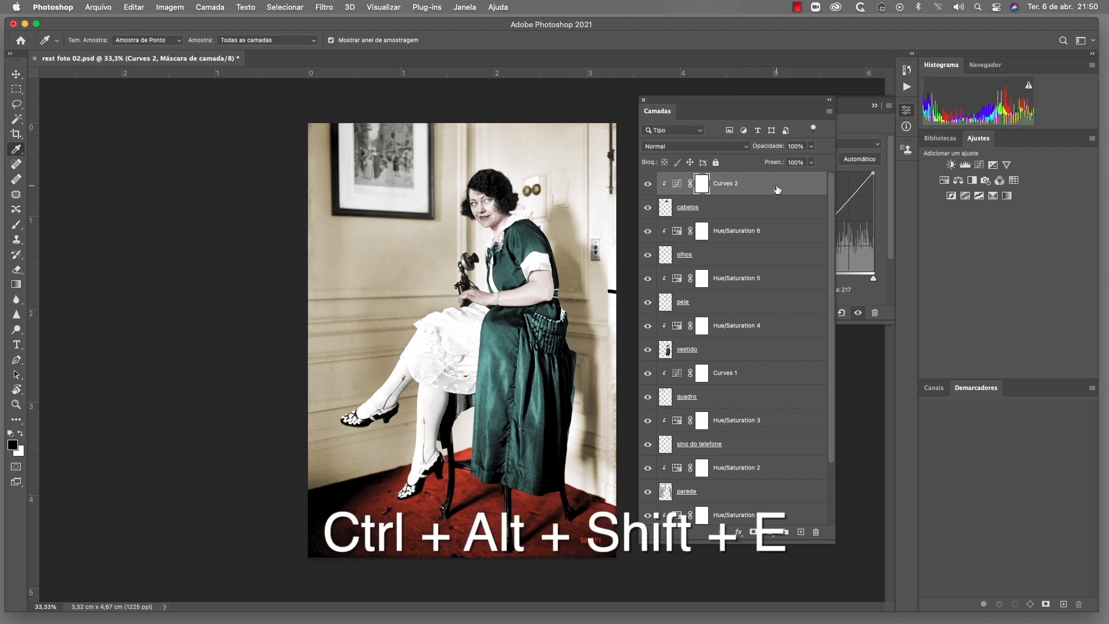
key("ctrl+alt+shift+e")
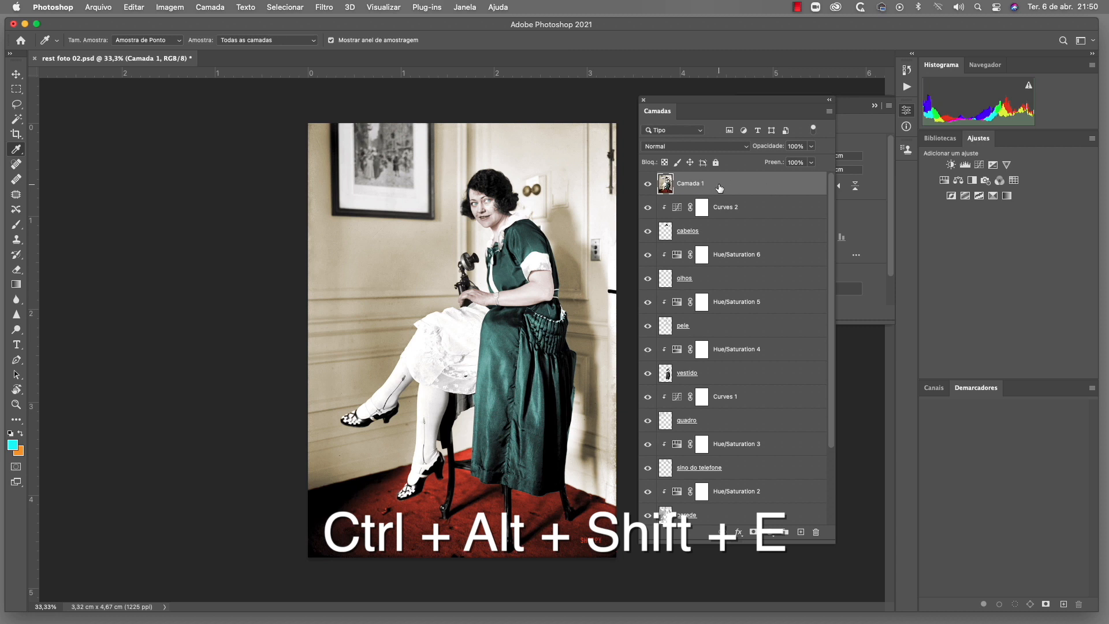
Step: Sharpen the merged layer Camada 1 with the Unsharp Mask filter, using a higher intensity and a smaller radius
left_click(327, 8)
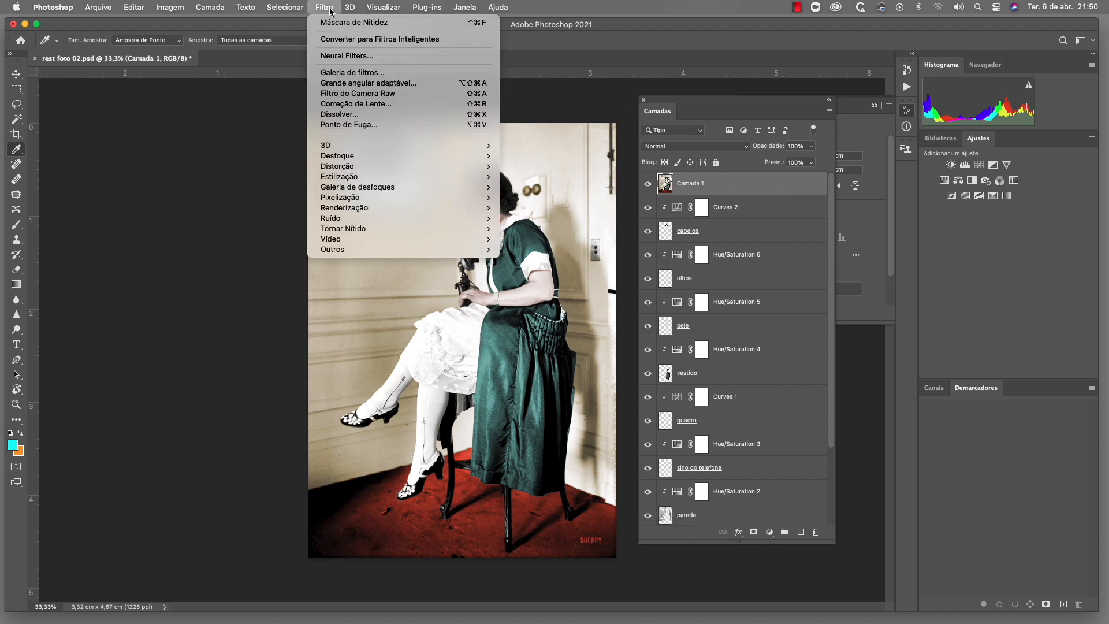
mouse_move(373, 229)
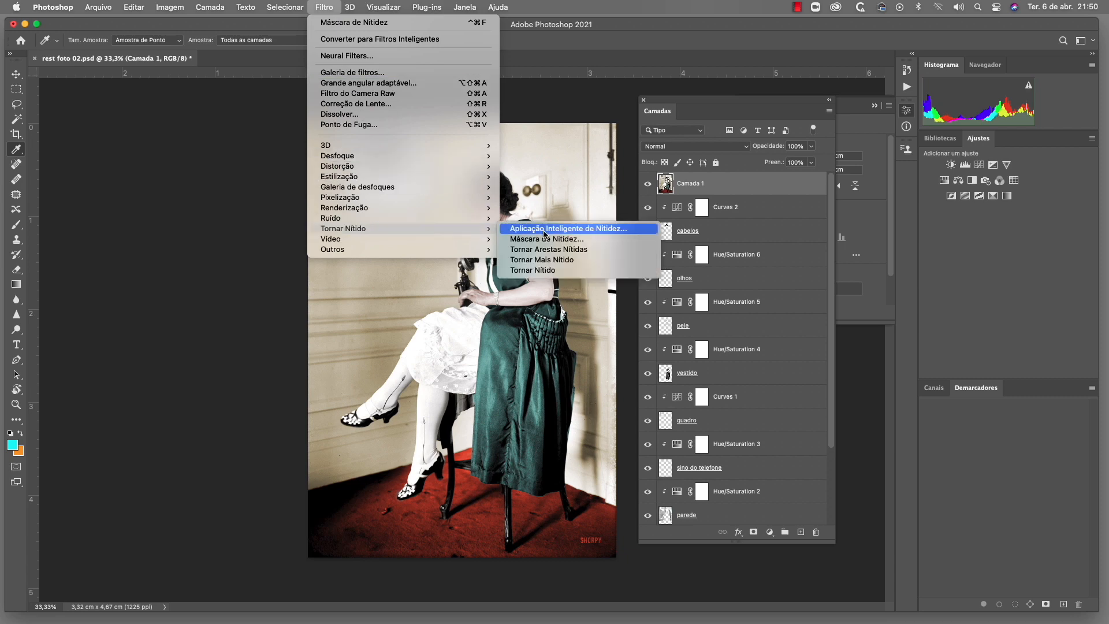
left_click(572, 239)
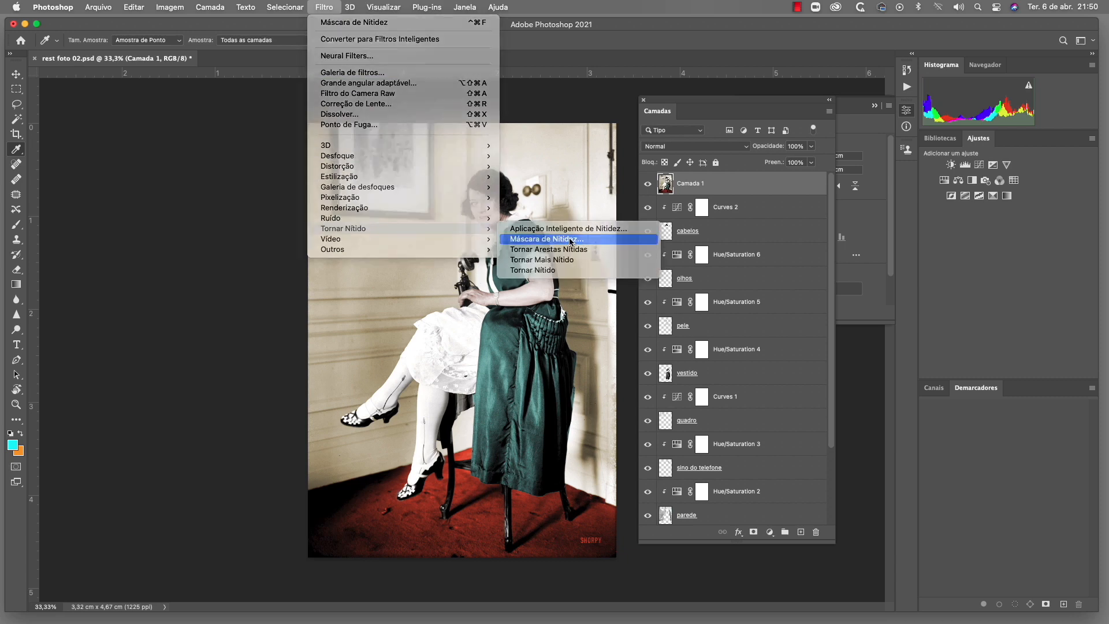
left_click_drag(378, 136, 391, 132)
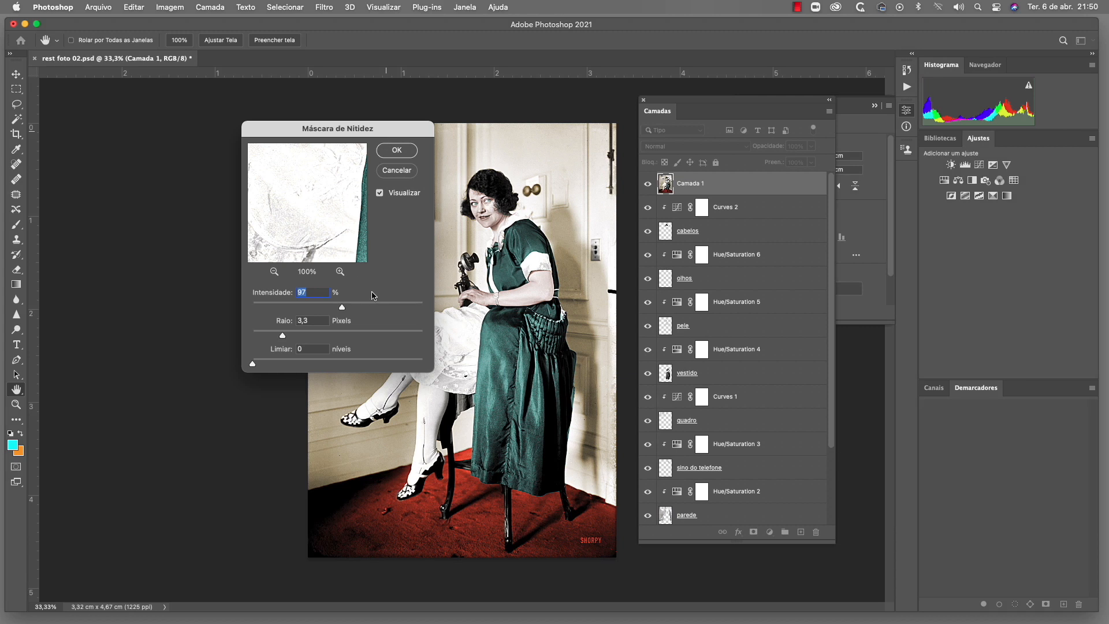
left_click_drag(342, 310, 334, 307)
left_click(274, 337)
left_click_drag(334, 307, 349, 307)
left_click(397, 150)
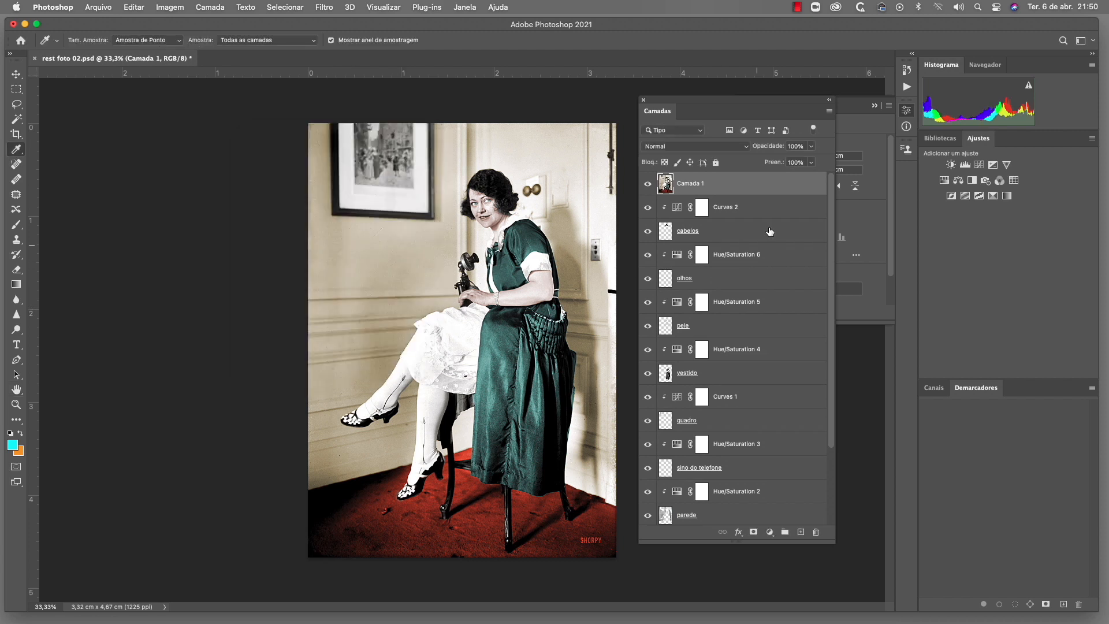